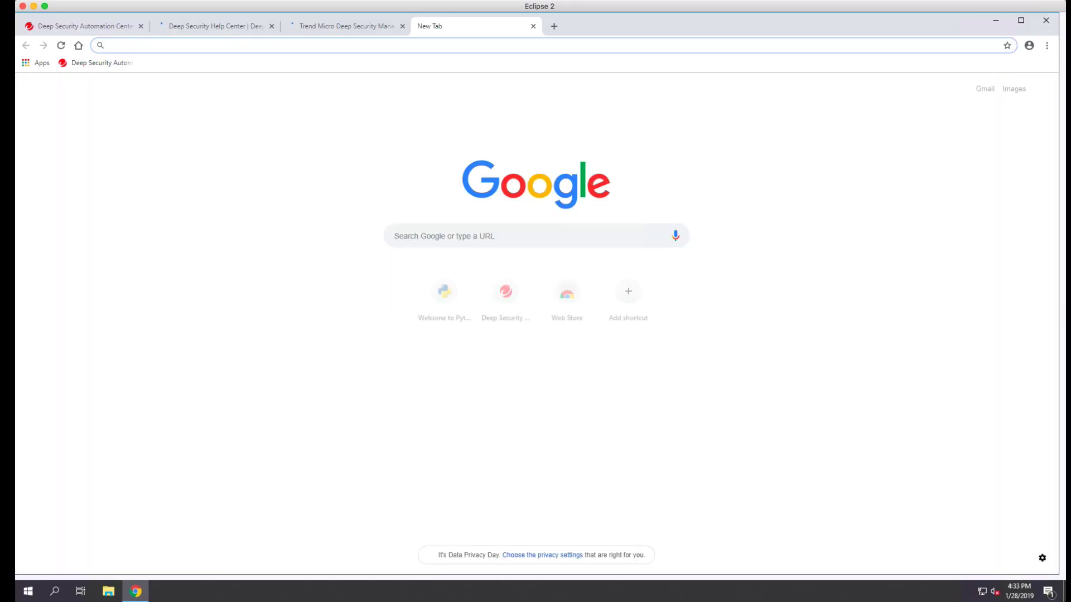
text(on.org)
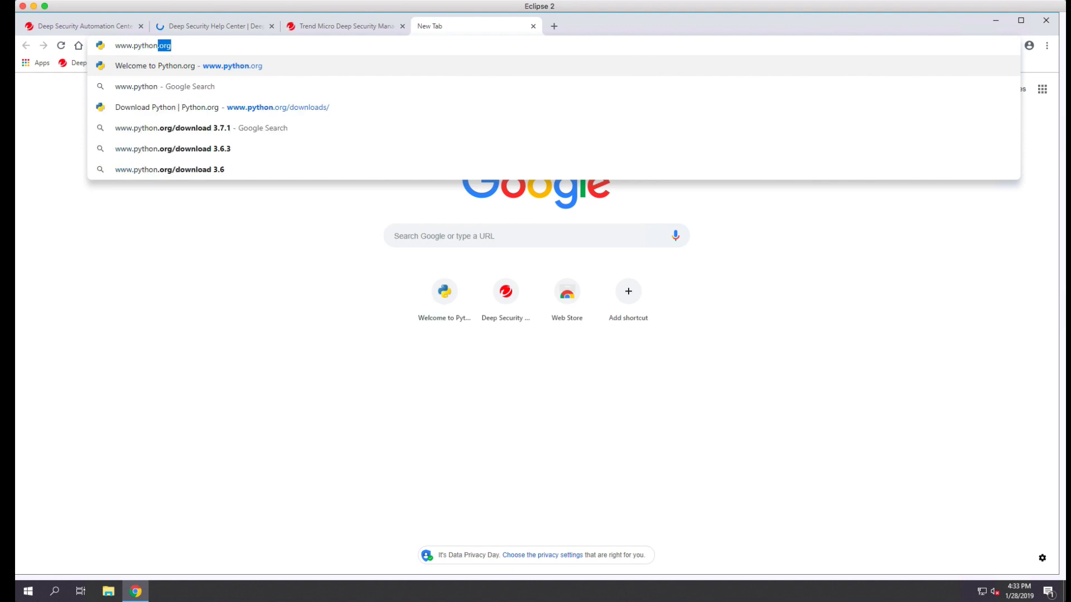
key(Return)
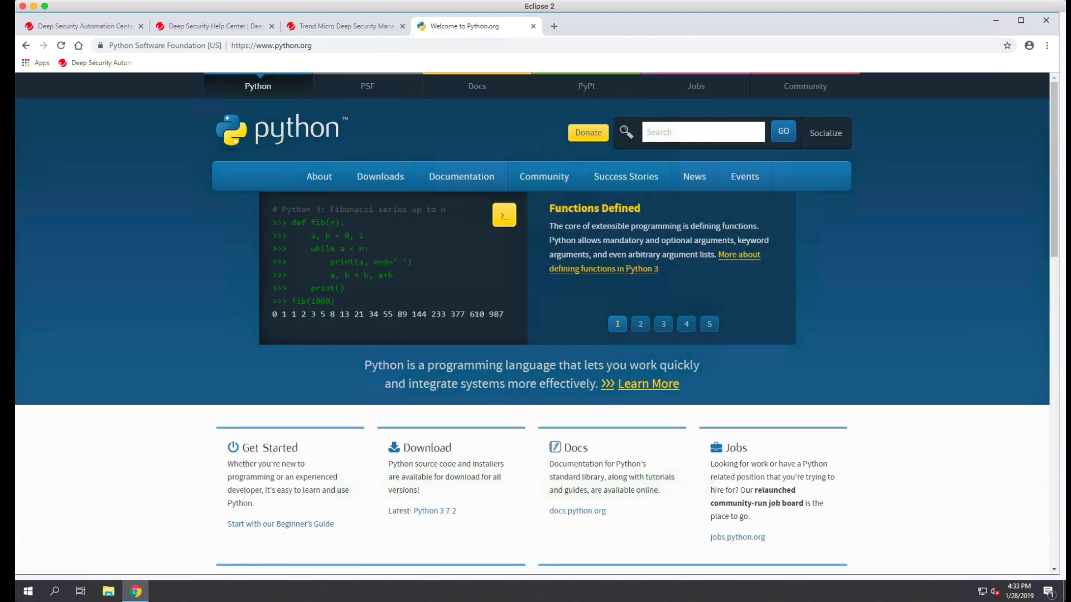
click(380, 176)
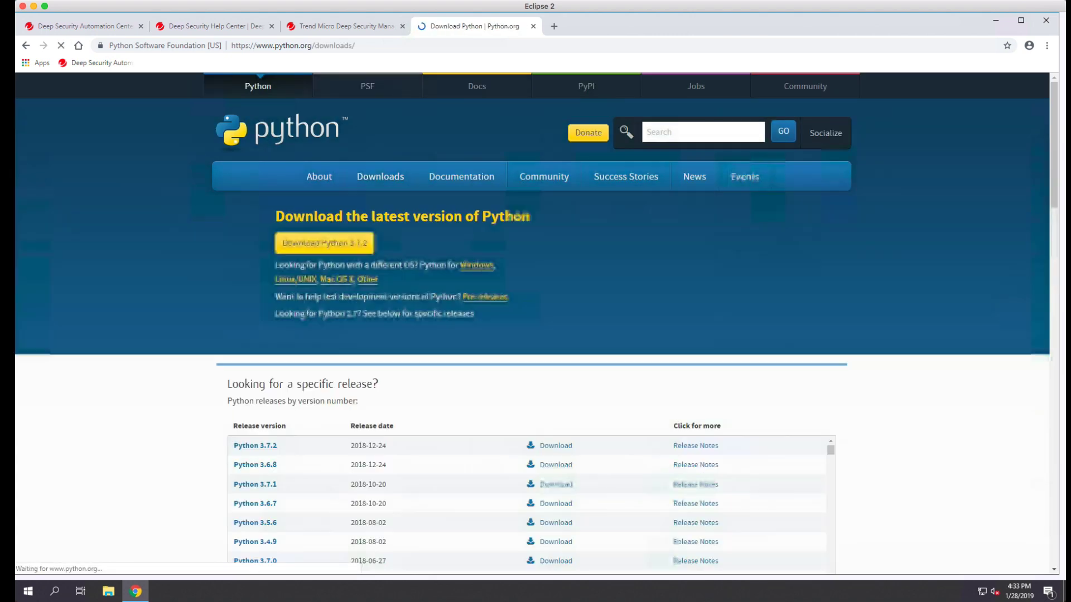
click(324, 243)
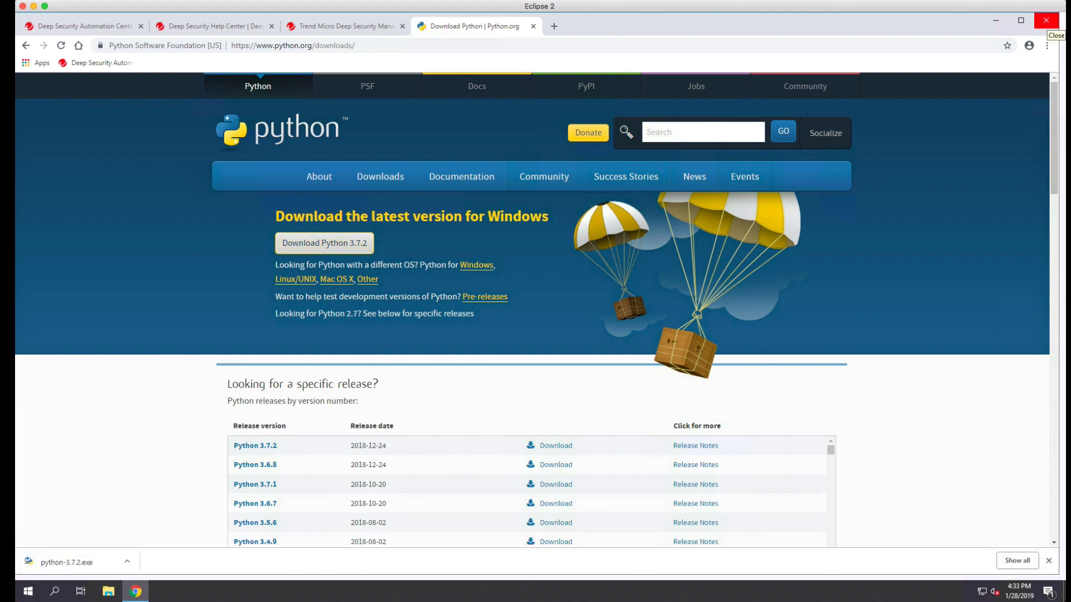
- Show the downloaded python-3.7.2.exe in its folder and close the browser window
click(127, 562)
click(156, 524)
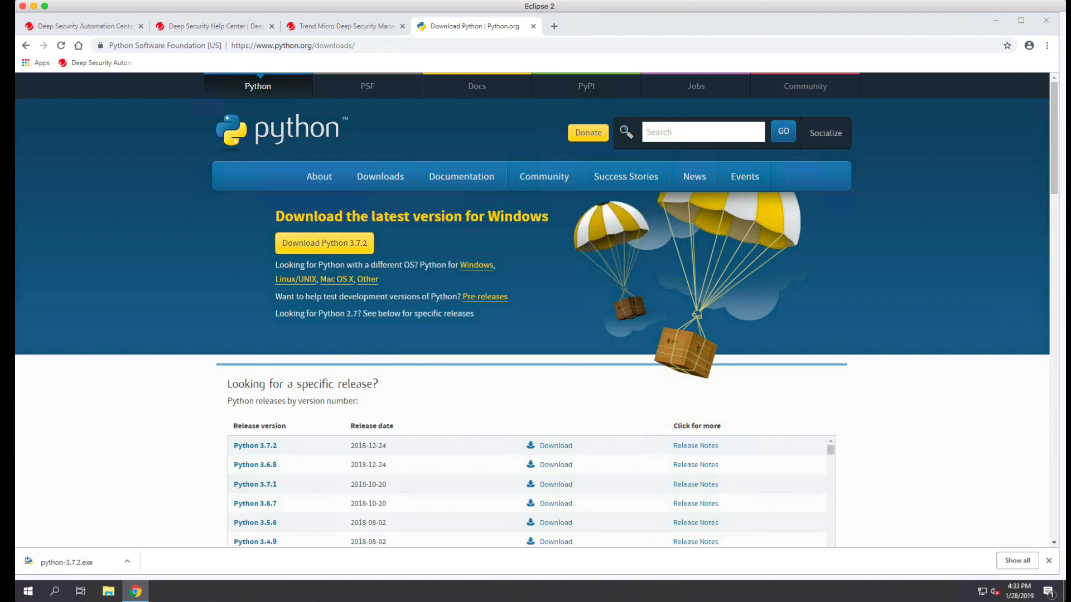
click(1046, 20)
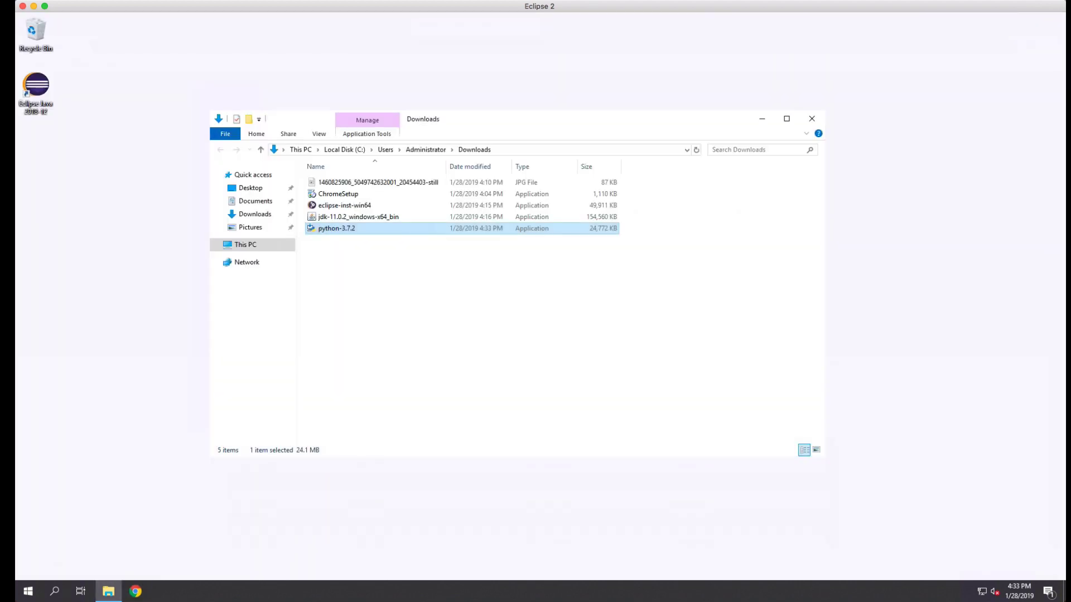
- Run the python-3.7.2 installer with Python 3.7 added to PATH and the default installation, closing the setup once it finishes
double_click(330, 228)
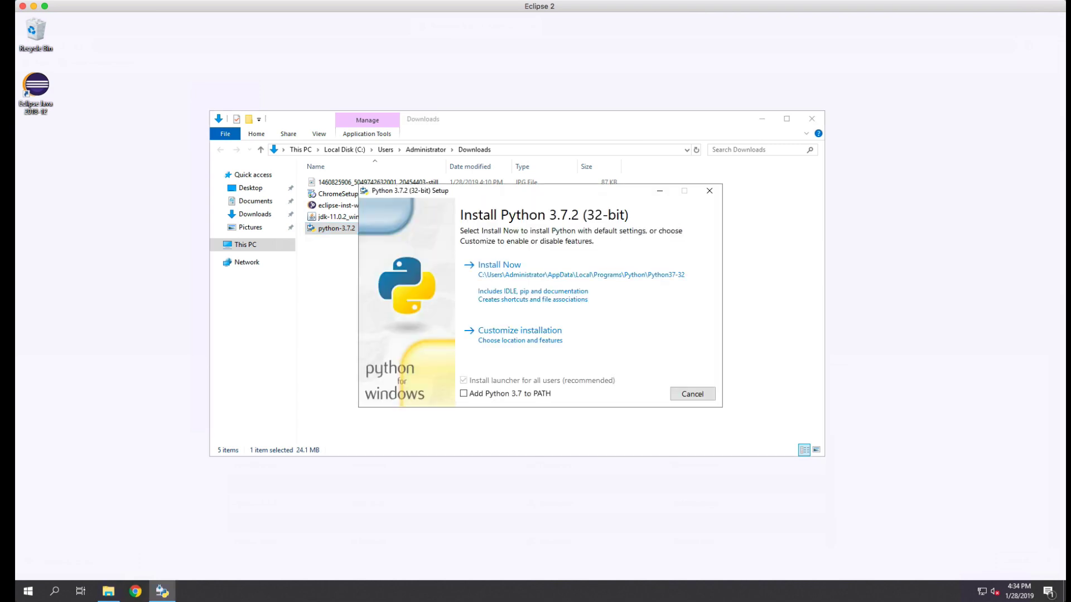
click(463, 393)
key(Return)
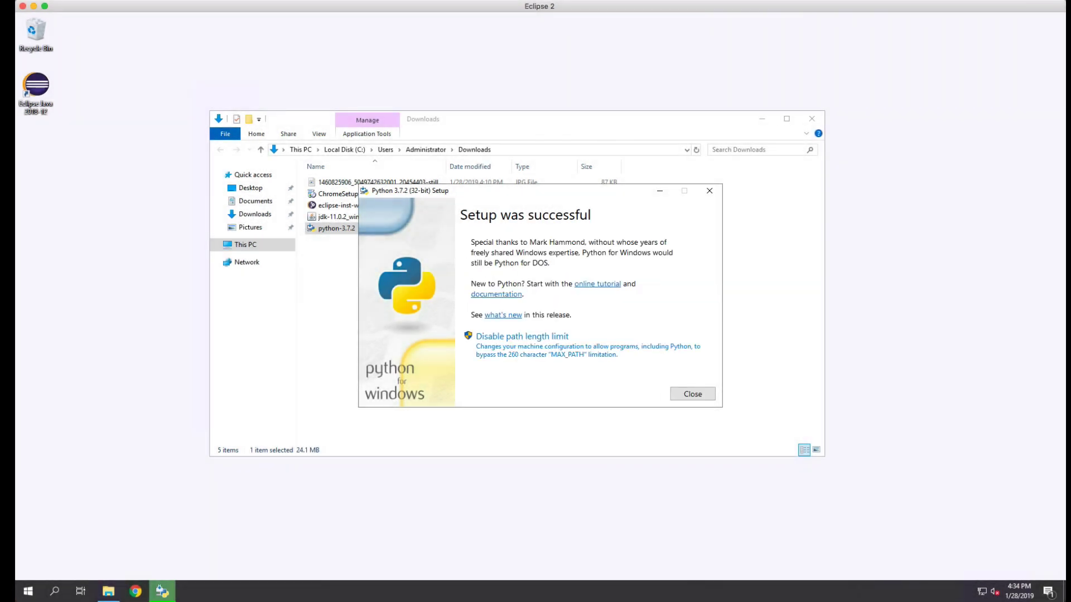
click(692, 394)
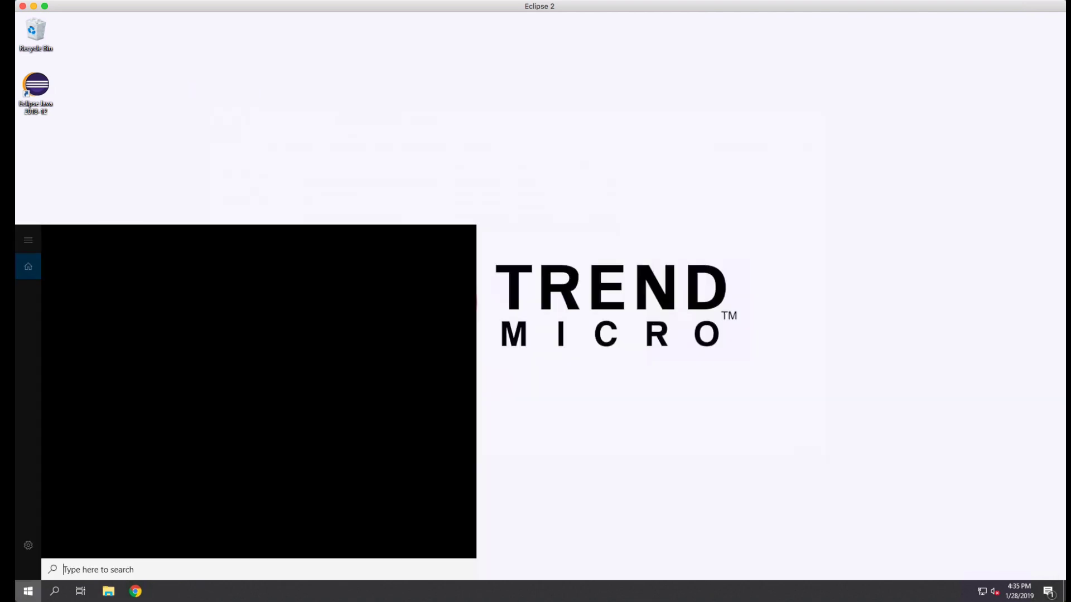
- Open Command Prompt as administrator and run the python command
text(command)
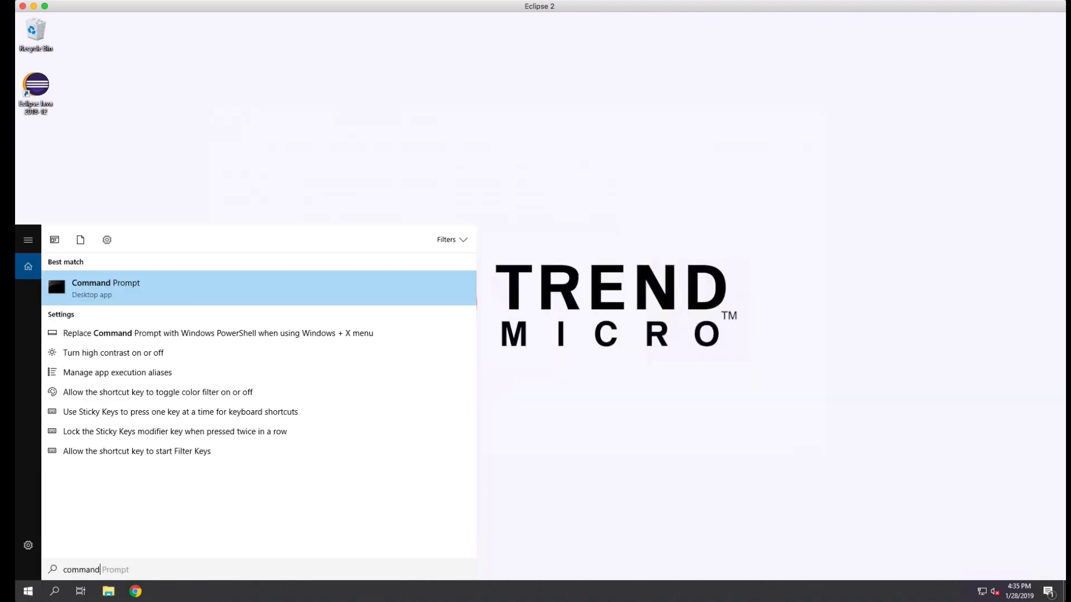
right_click(105, 288)
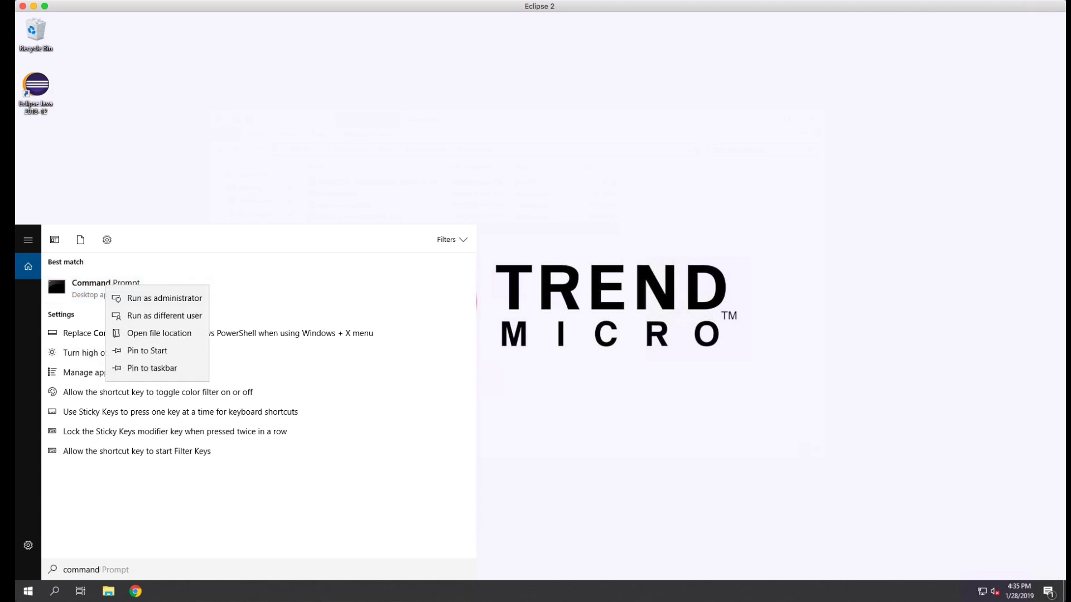
click(157, 298)
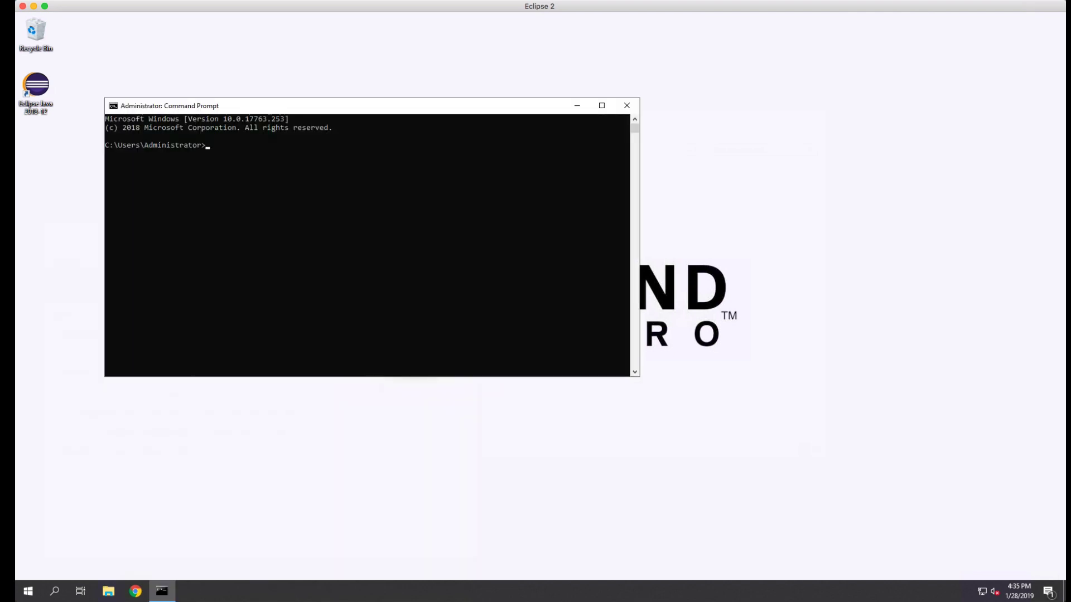
click(346, 275)
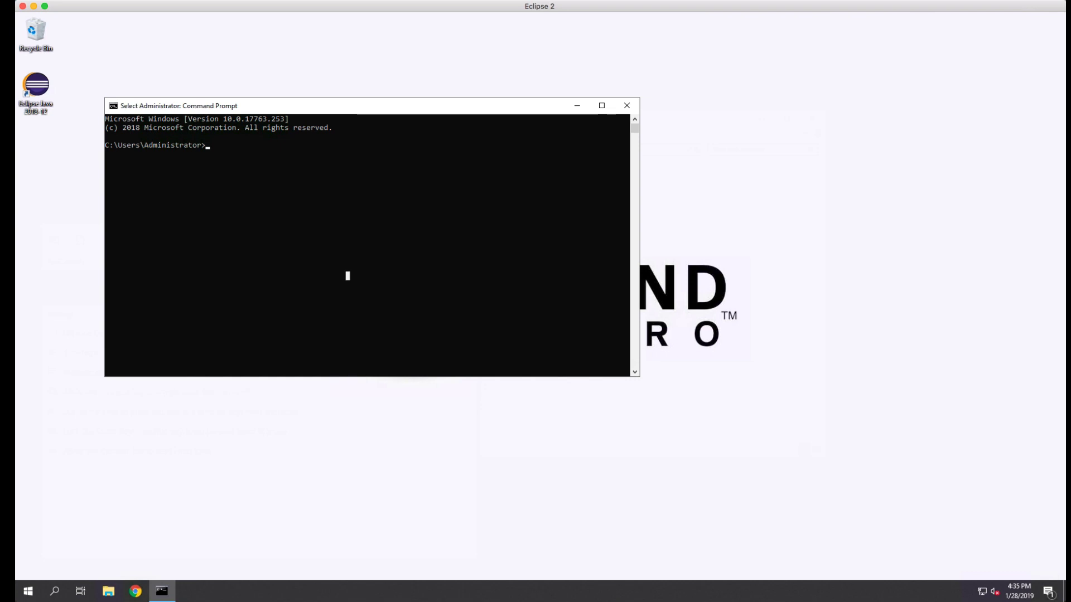
text(python)
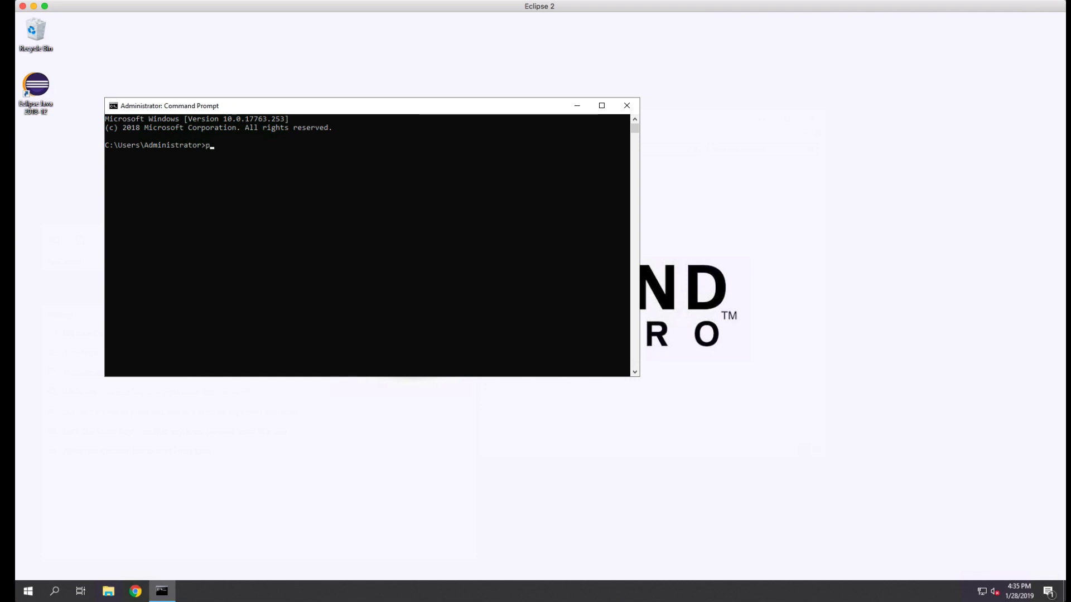
key(Return)
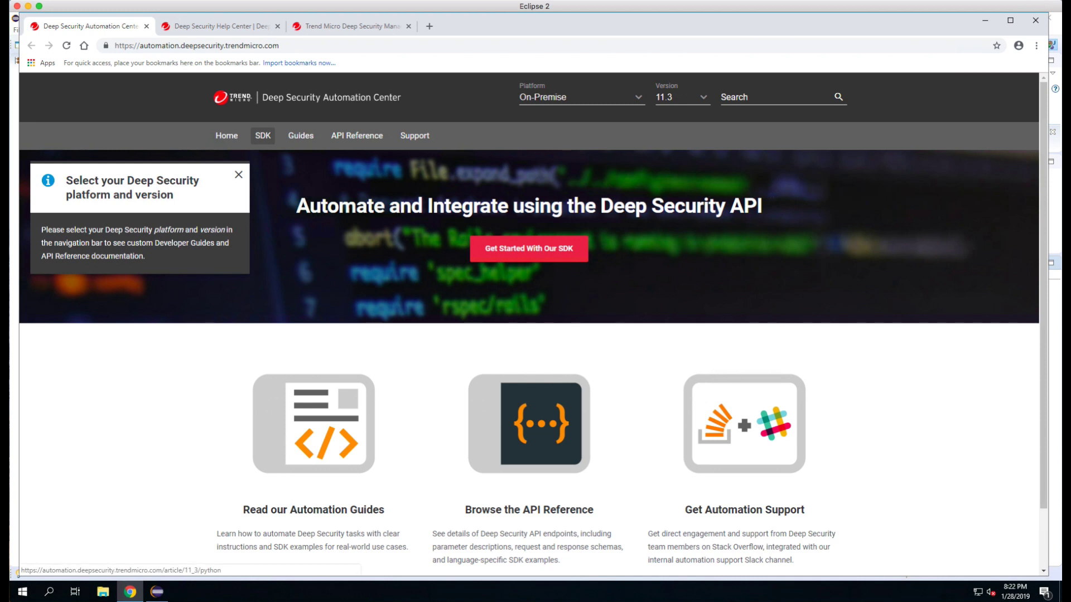
- In Chrome, download the Python SDK from the Deep Security Automation Center and show dsm-py-sdk.zip in its folder
click(529, 248)
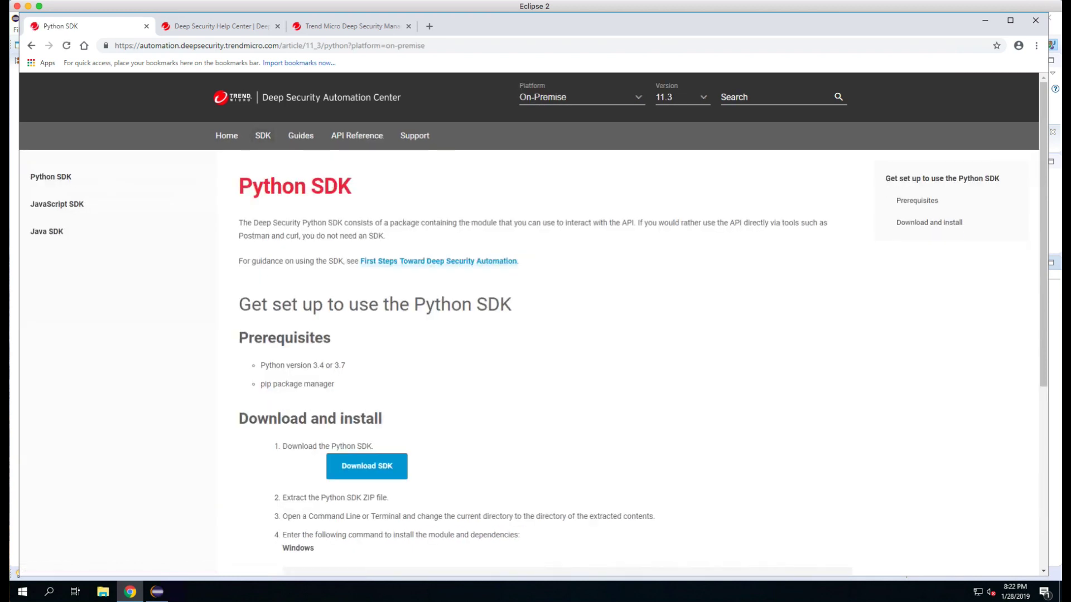
click(367, 466)
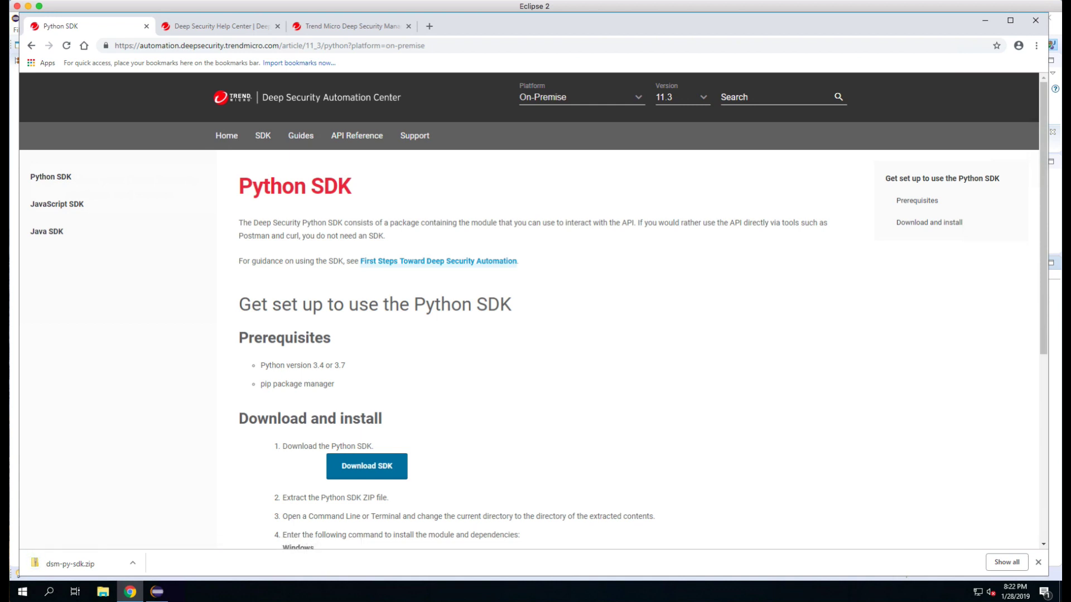
click(133, 562)
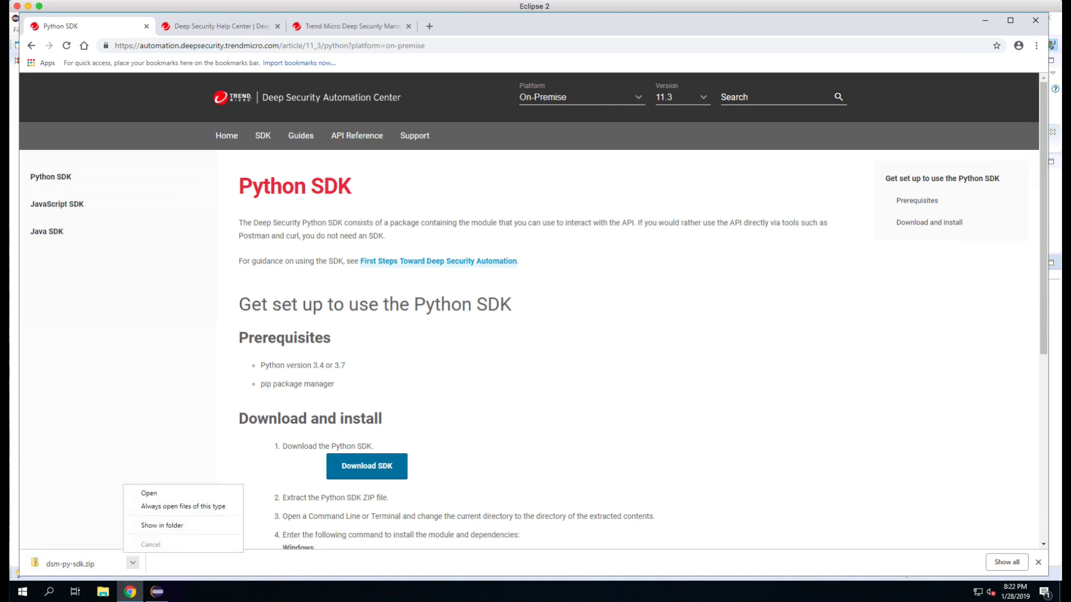
click(161, 525)
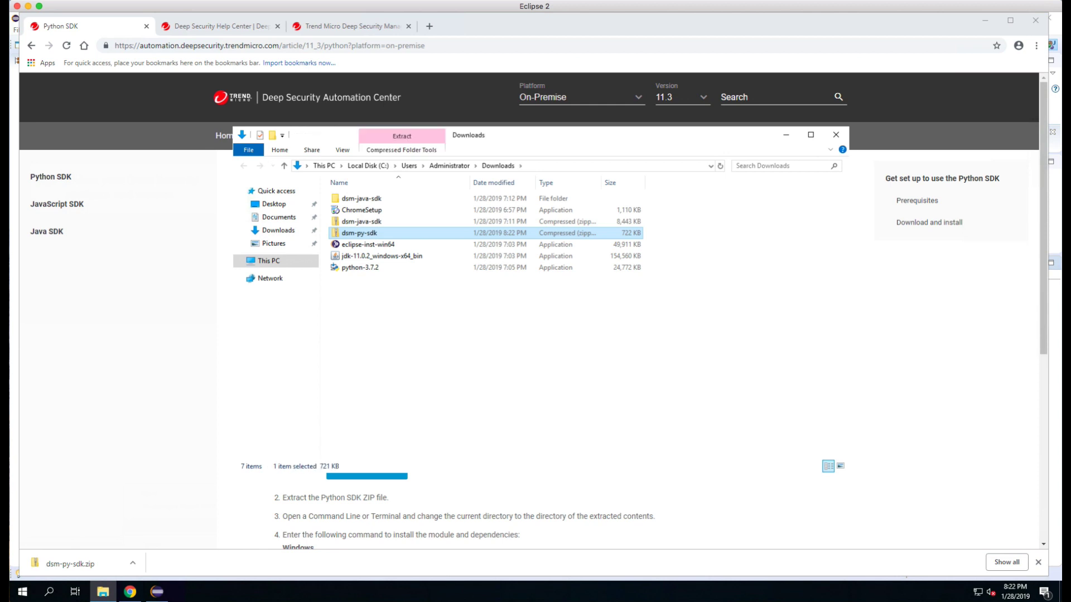
- Extract the dsm-py-sdk archive in the Downloads folder to the default destination
right_click(374, 233)
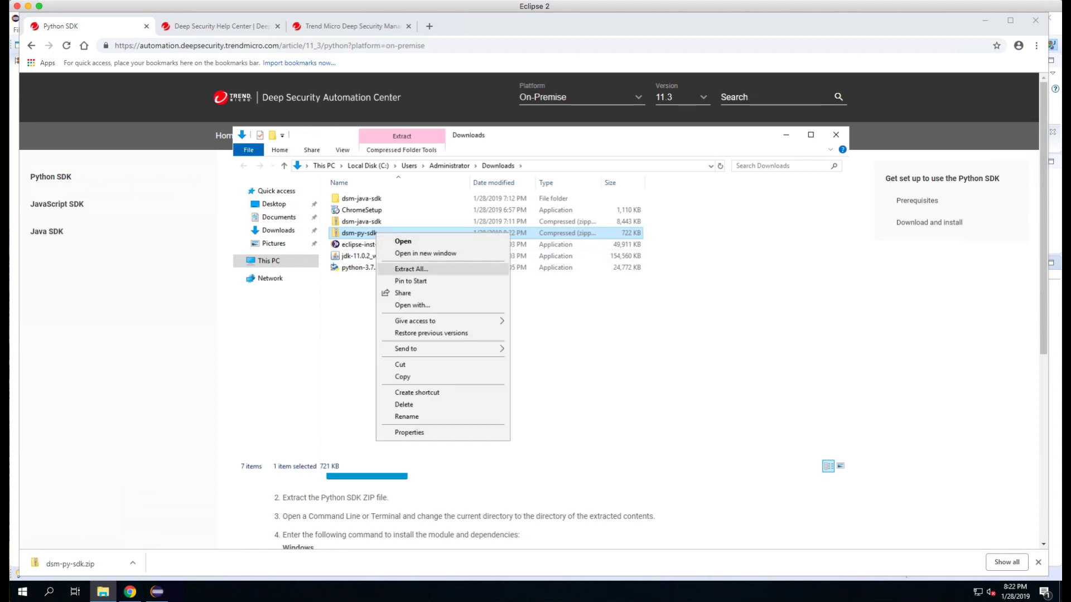
click(396, 269)
key(Return)
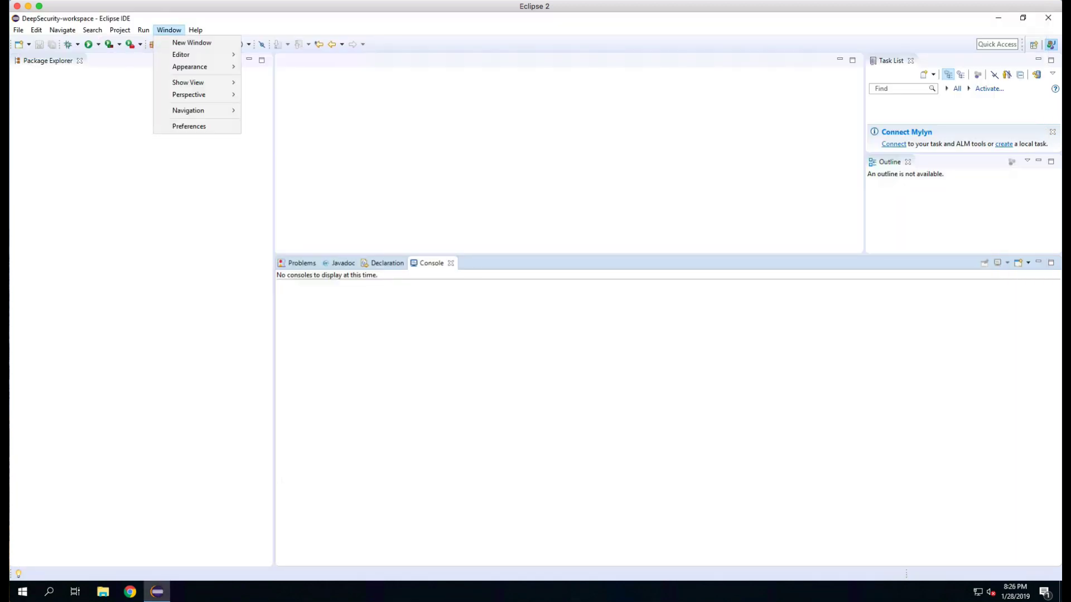
mouse_move(195, 29)
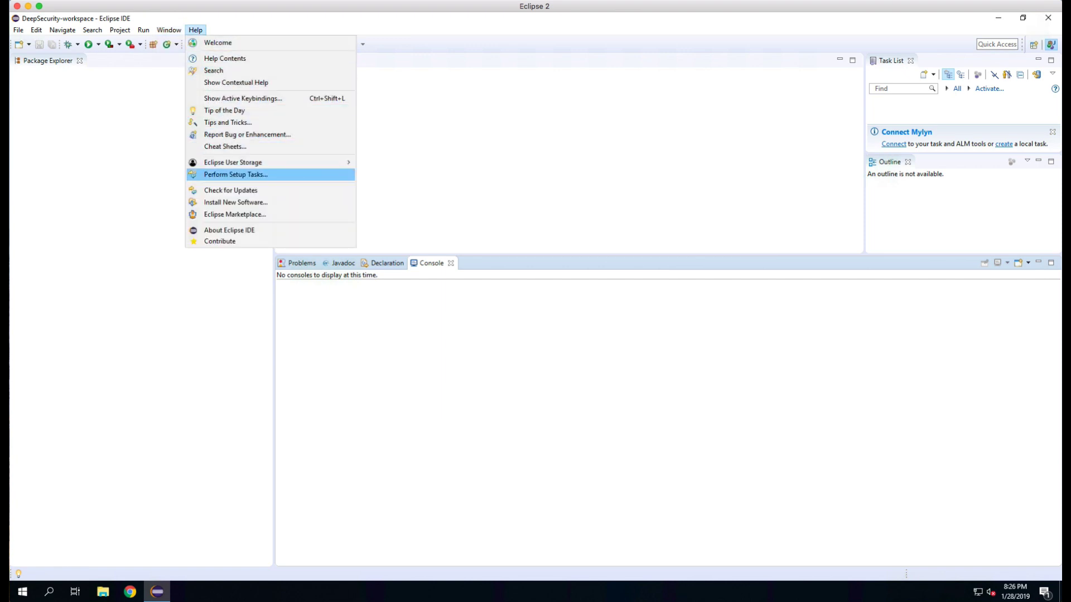
click(235, 202)
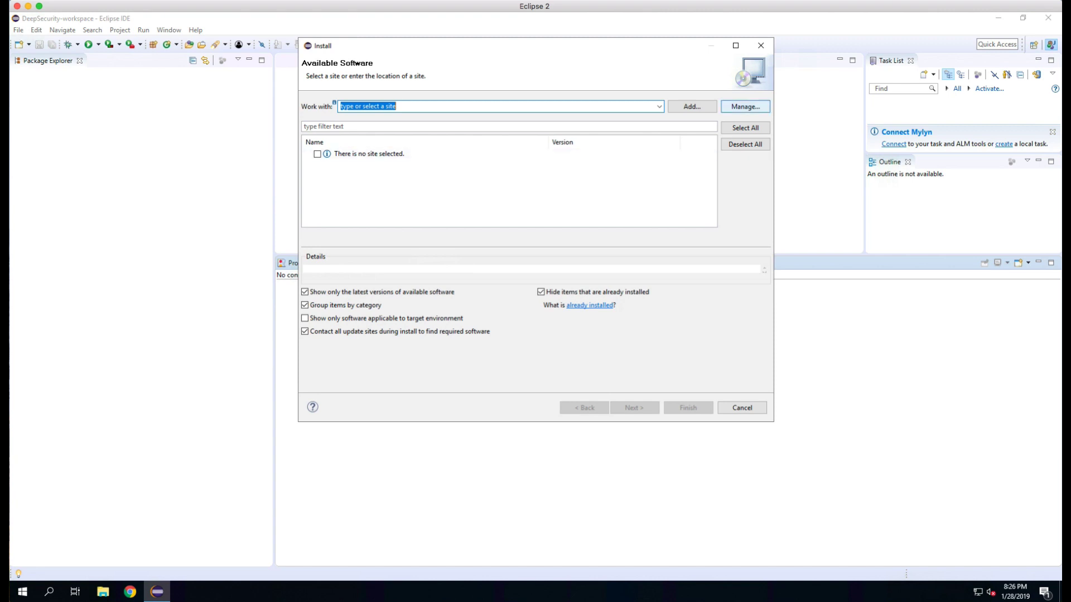
click(691, 106)
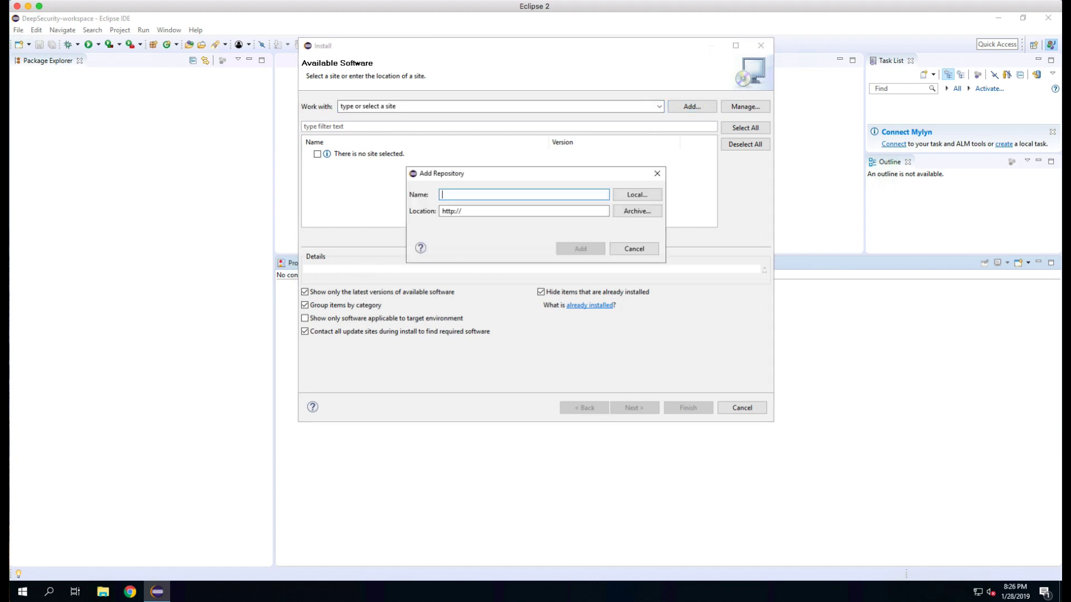
text(Pydev)
key(Tab)
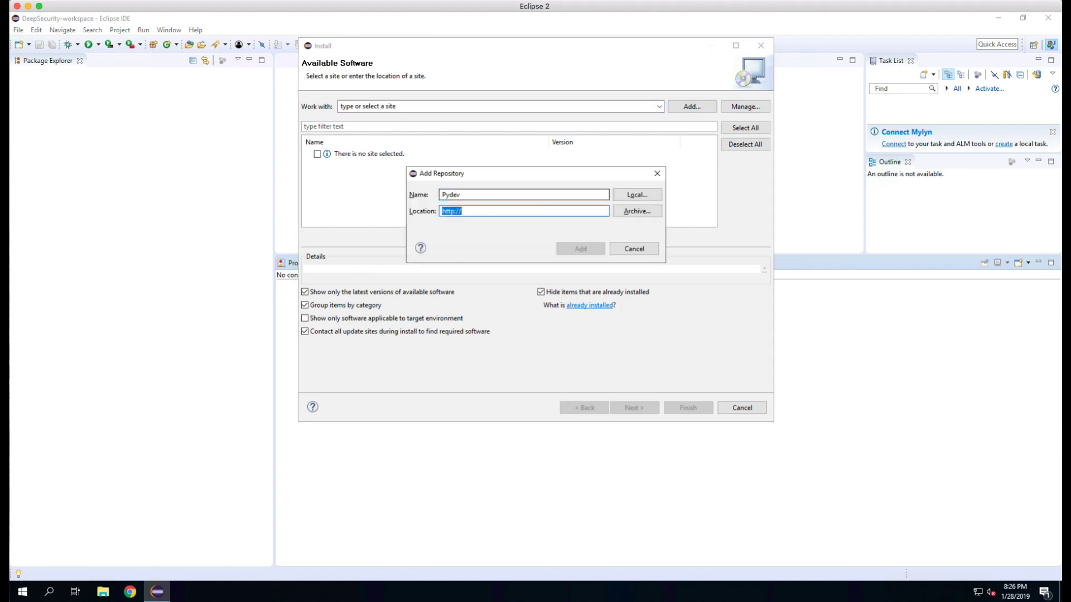
key(Right)
text(pydev)
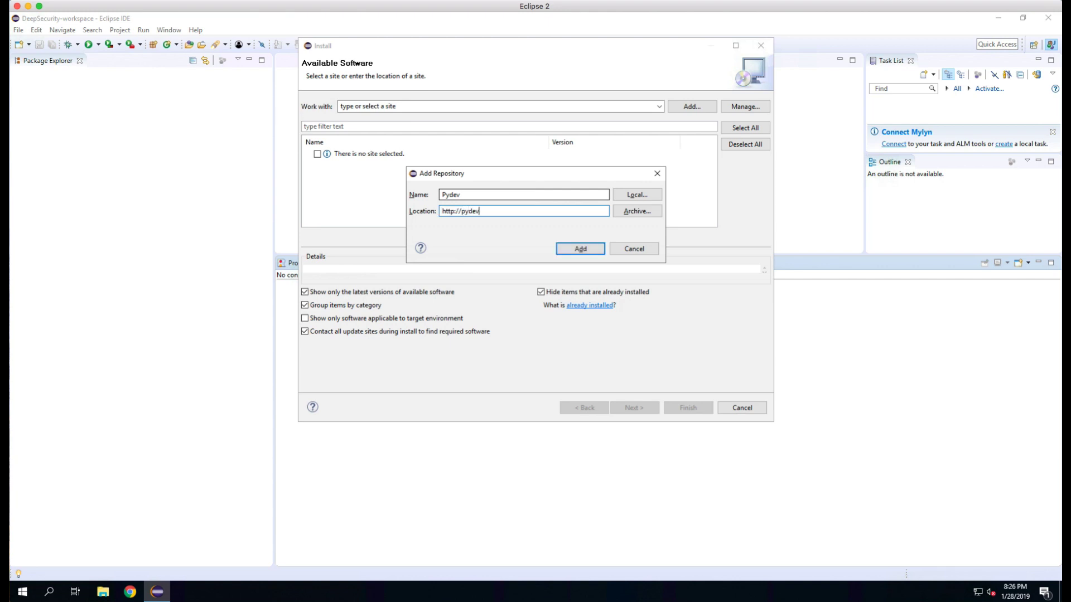
text(.org/updates)
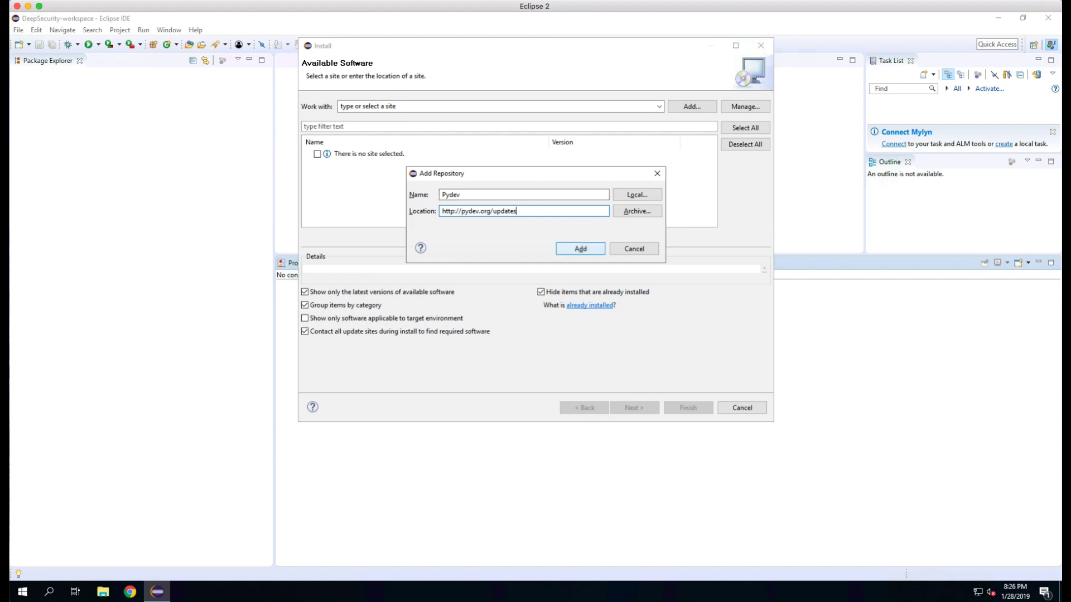
key(Return)
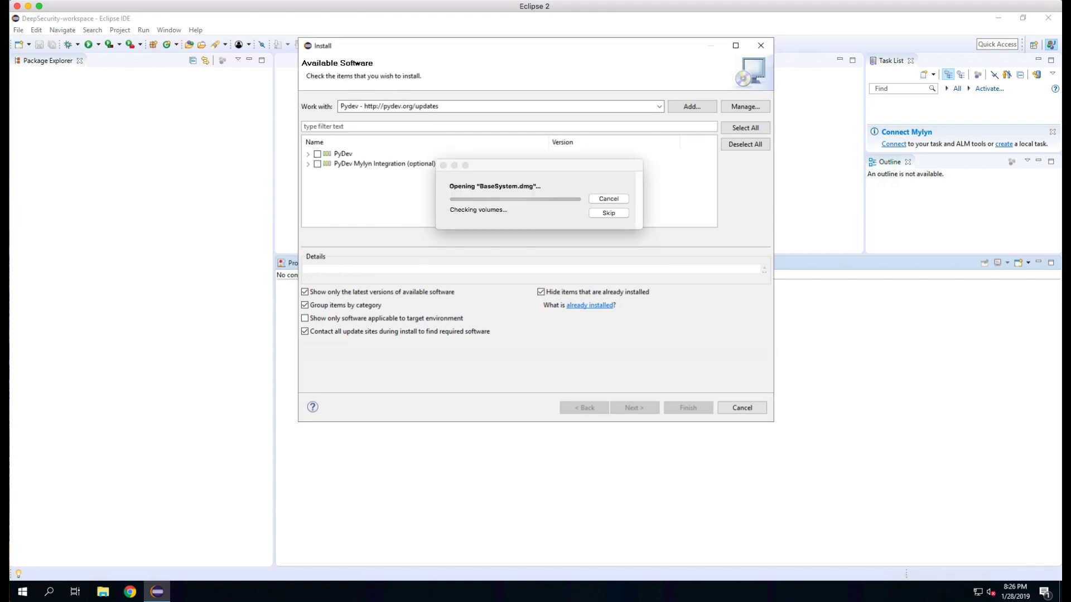
- Install the PyDev item from the repository, accepting the license agreements and allowing the unsigned content
click(317, 154)
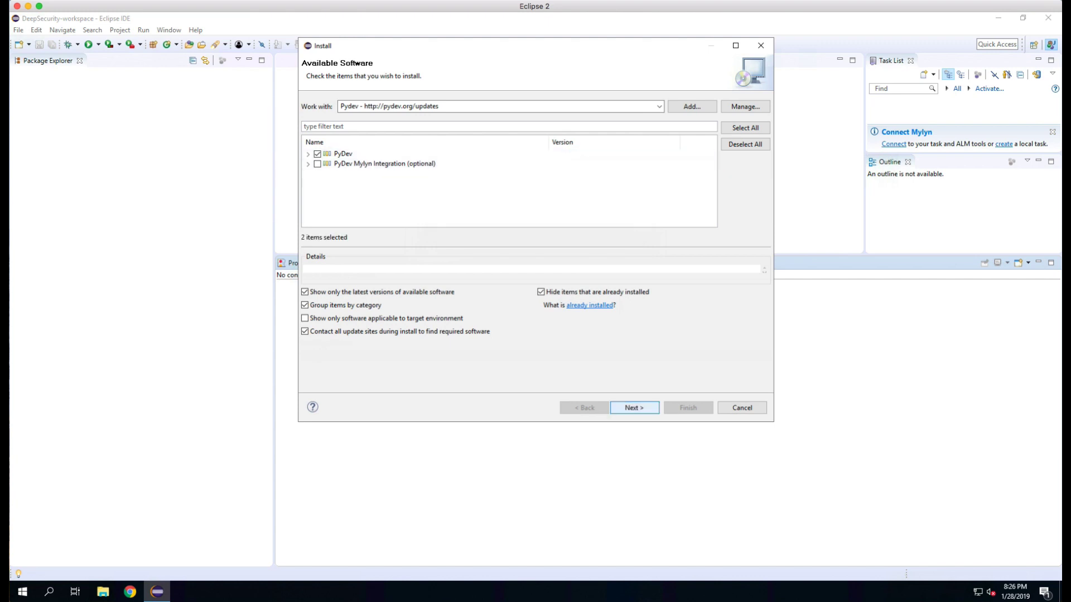
click(634, 407)
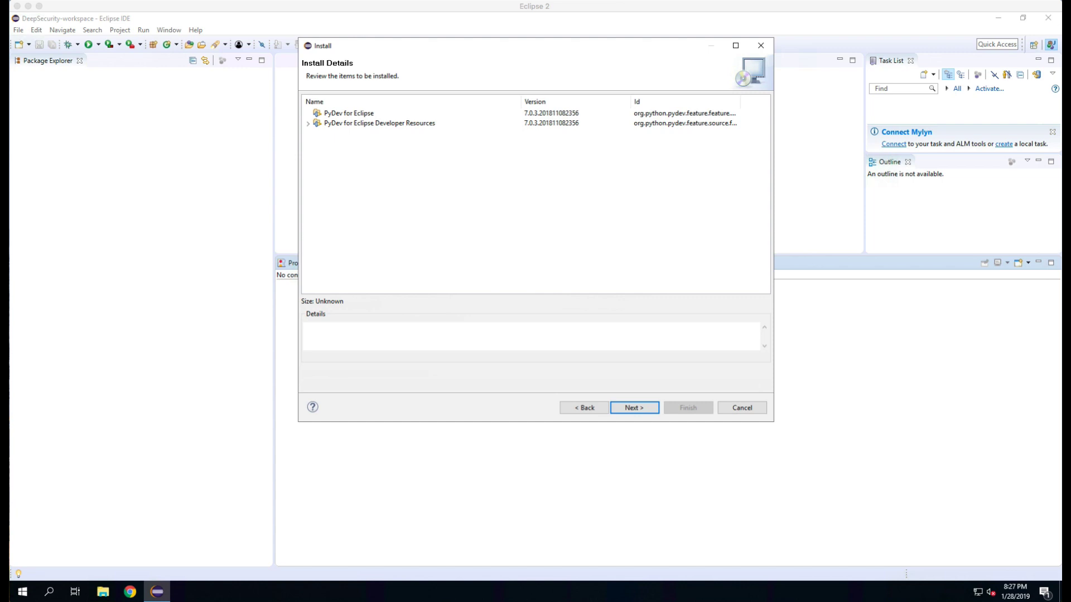
key(Return)
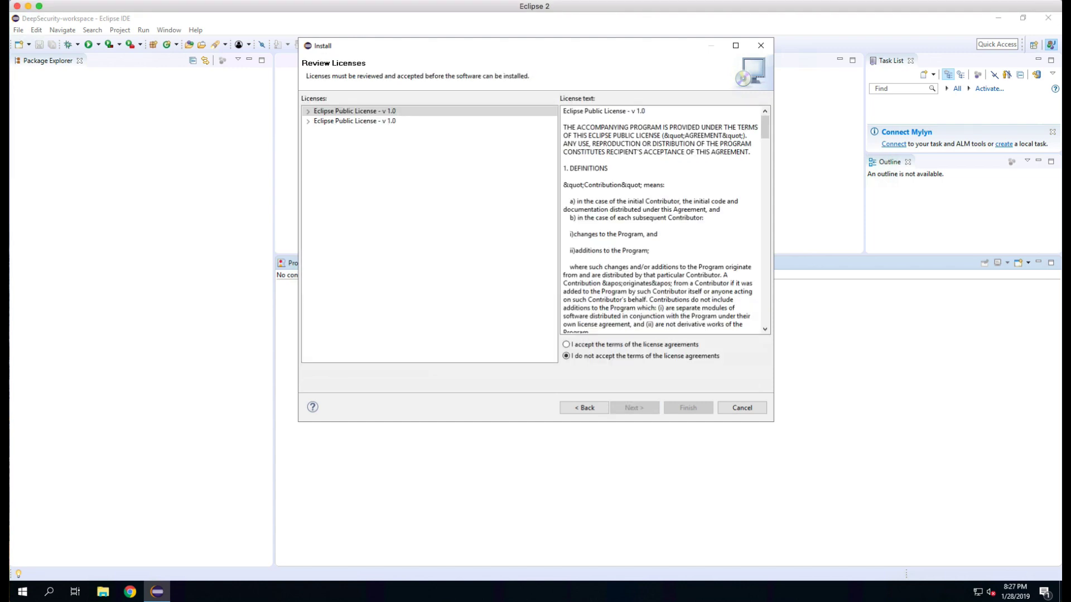
click(566, 344)
key(Return)
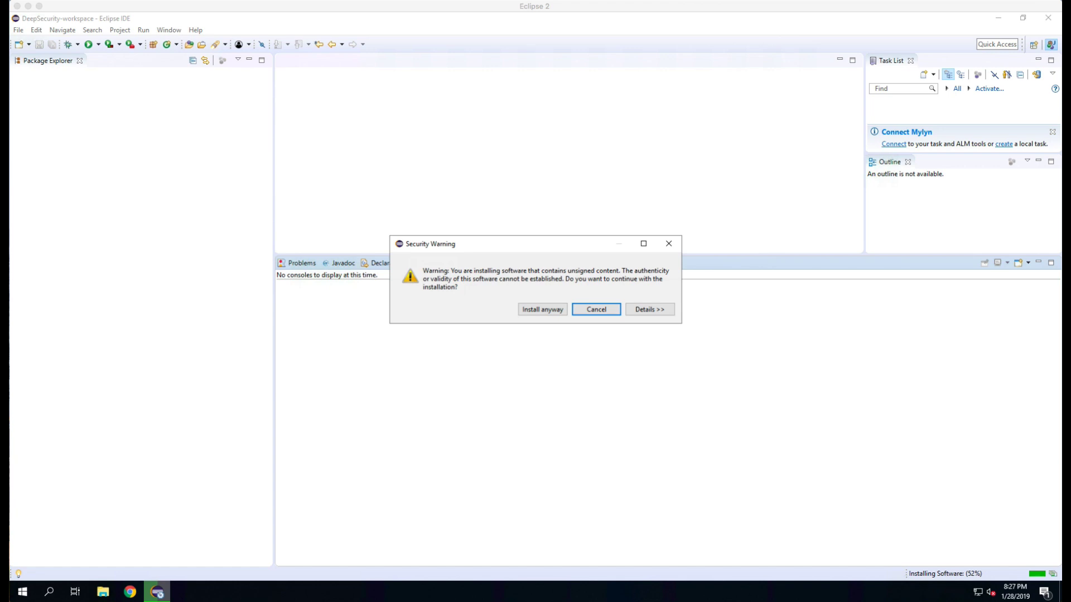
key(shift+Tab)
key(Return)
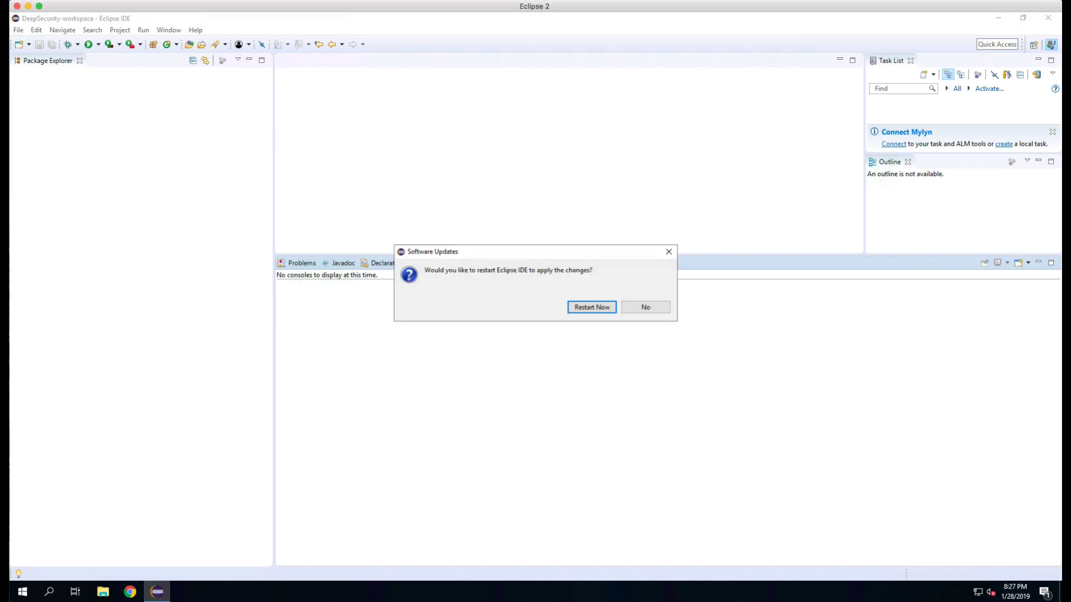
- Restart Eclipse to apply the software changes and close the Welcome page
key(Return)
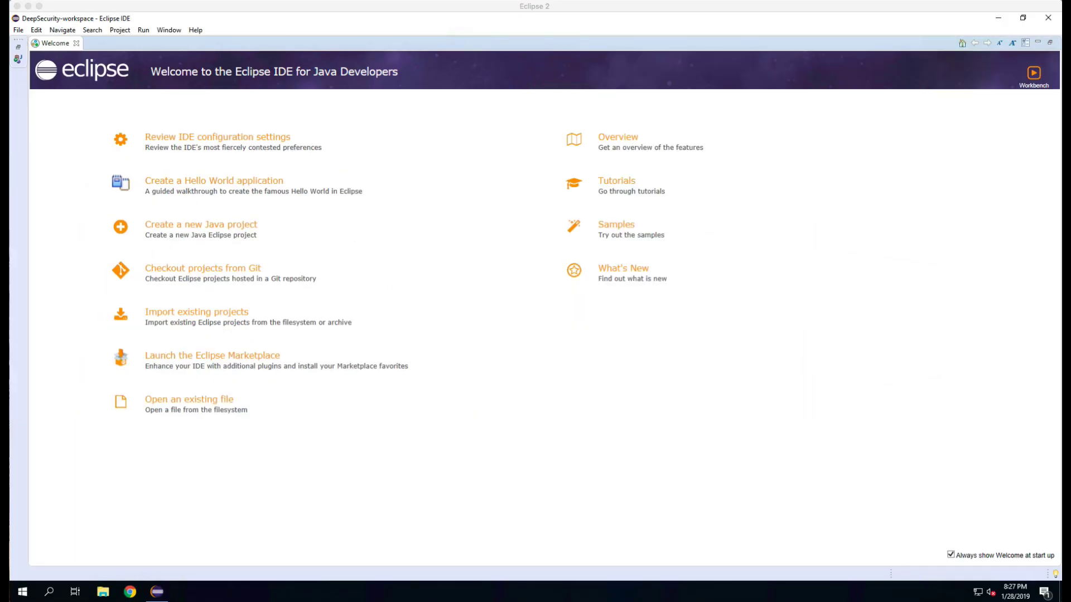
click(76, 43)
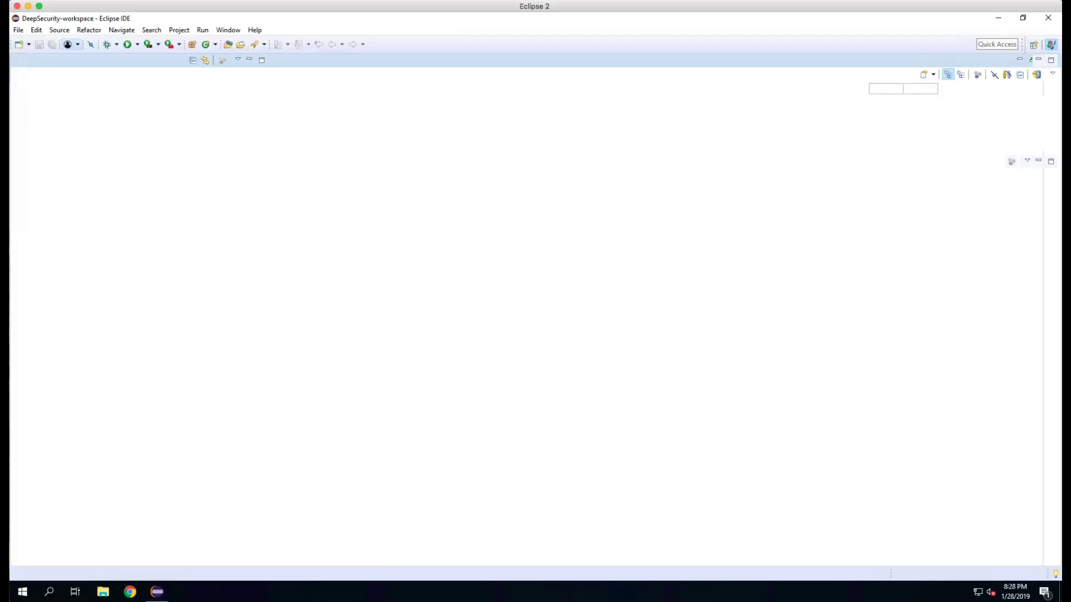
- Open the Python Interpreter page of the PyDev preferences
click(227, 29)
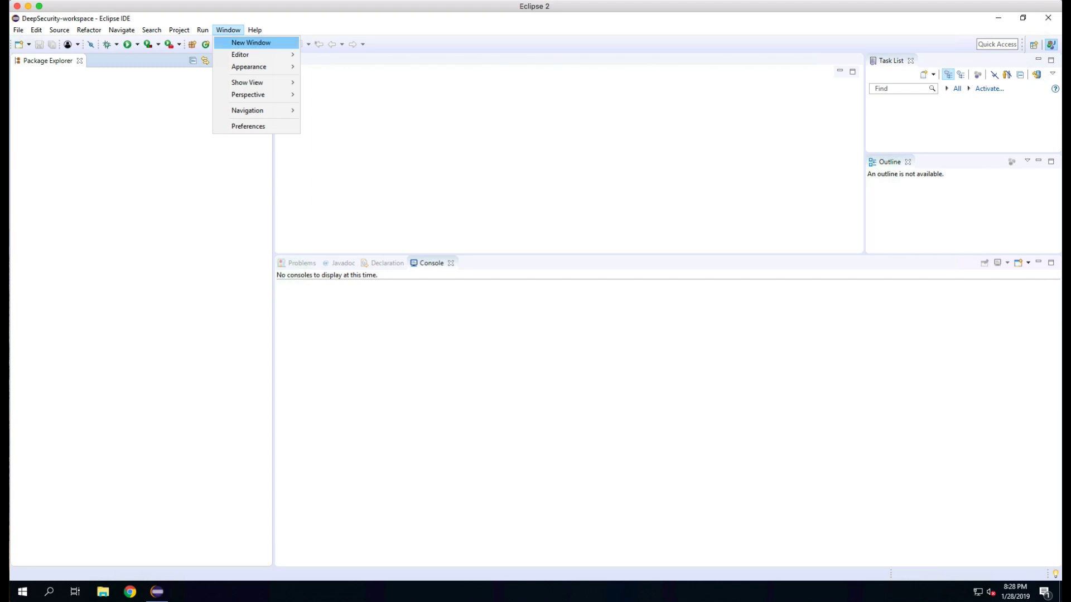
click(249, 126)
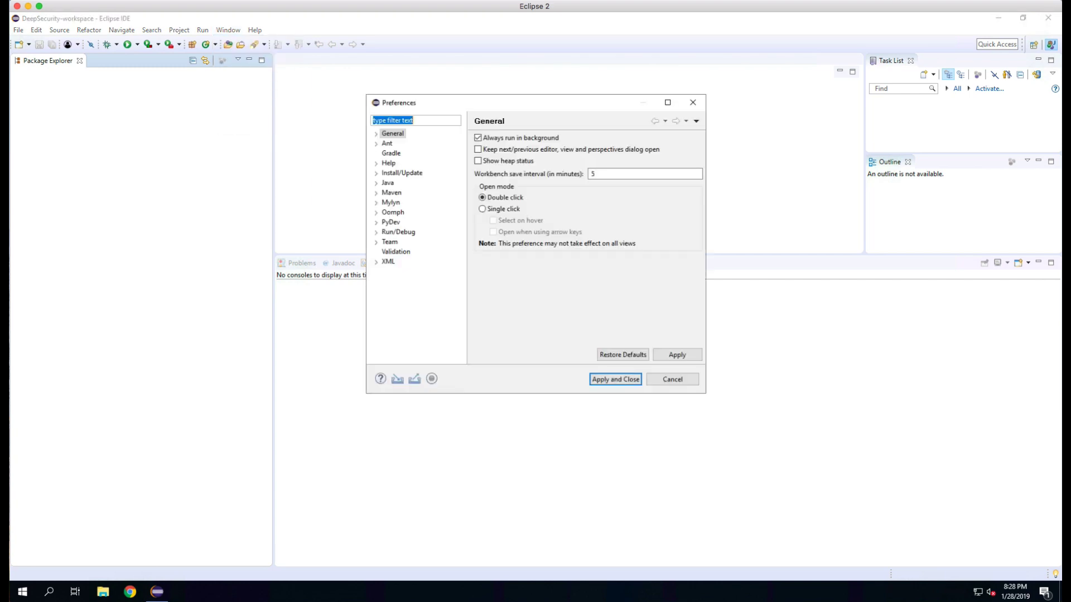
click(375, 222)
click(384, 271)
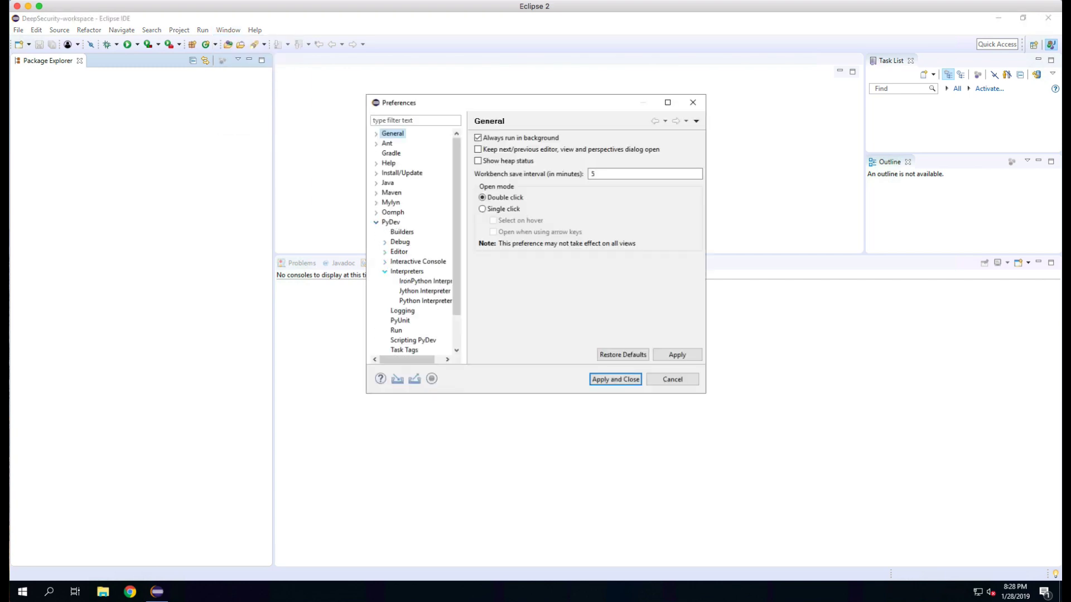
click(425, 301)
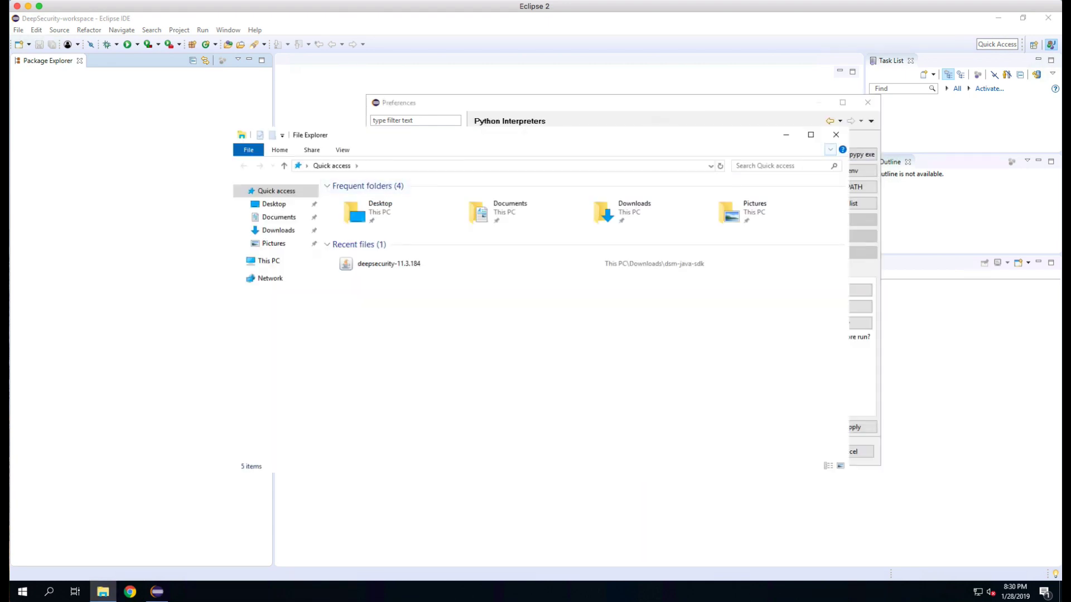
- Make hidden items visible in File Explorer and close its window
click(829, 149)
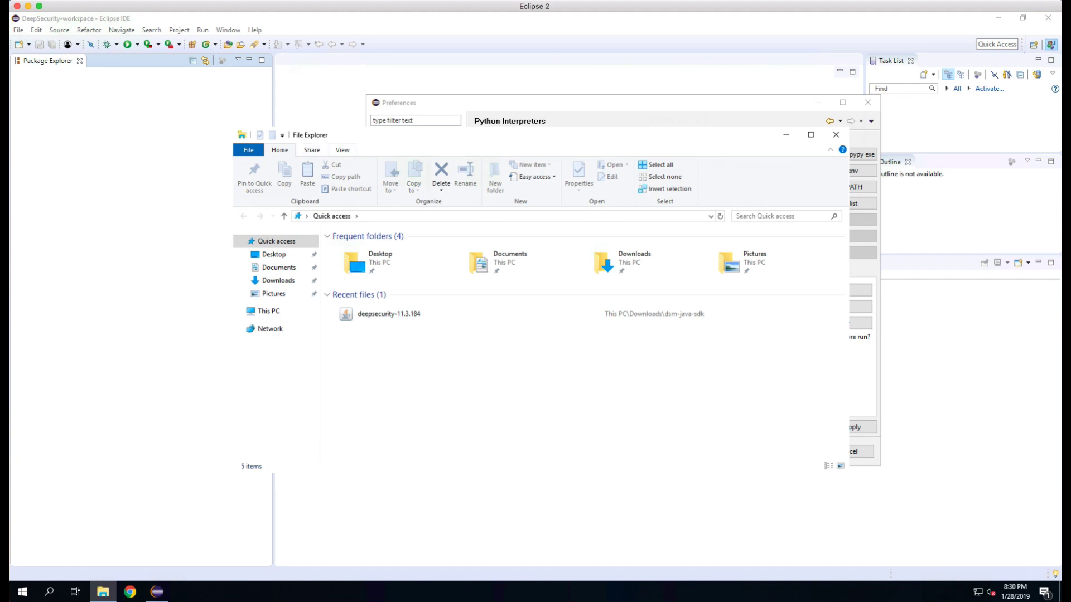
click(341, 149)
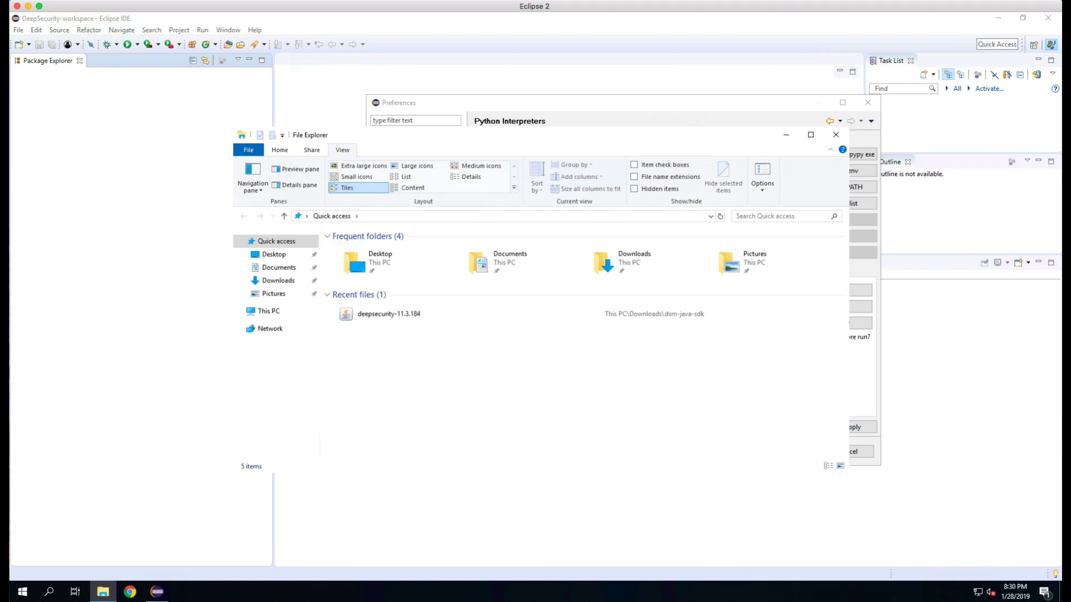
click(634, 189)
click(836, 135)
- Browse for the Python interpreter executable in C:\Users\Administrator\AppData\Local\Programs\Python\Python37-32 and select it
click(833, 154)
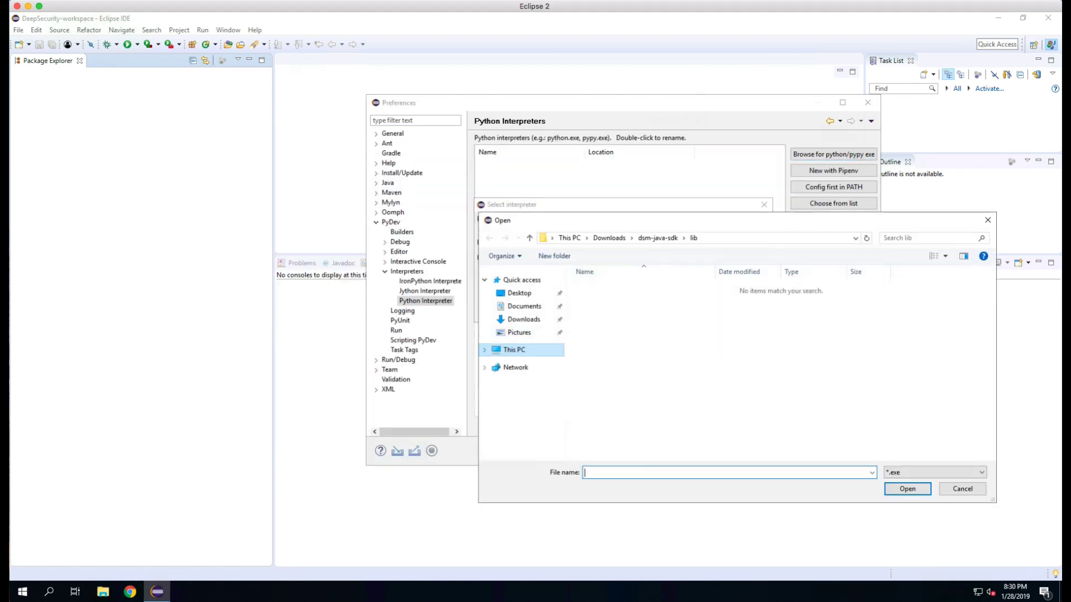
click(514, 350)
double_click(641, 404)
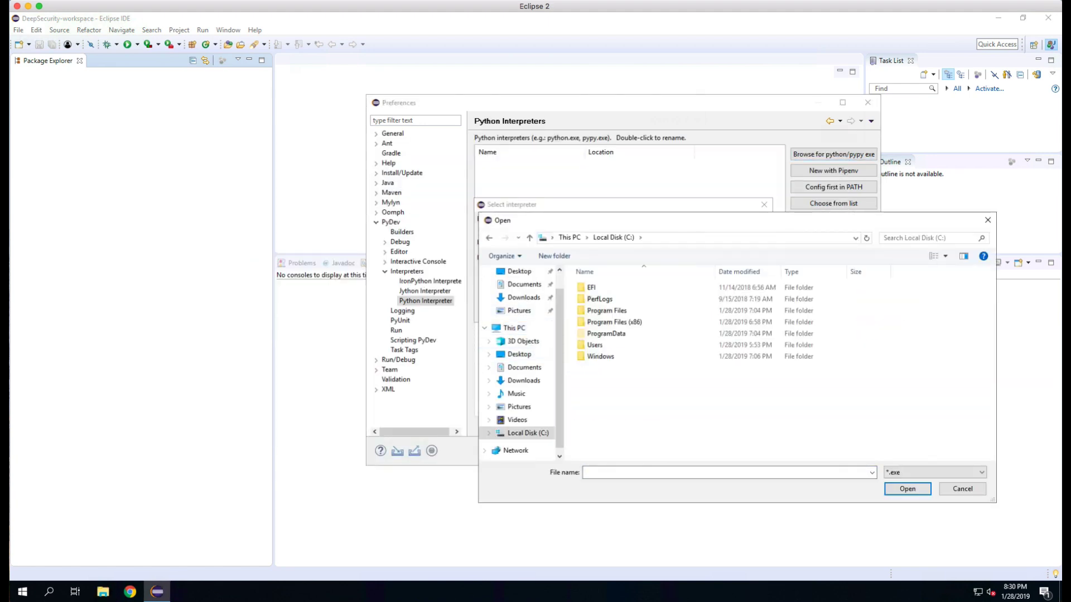
double_click(600, 345)
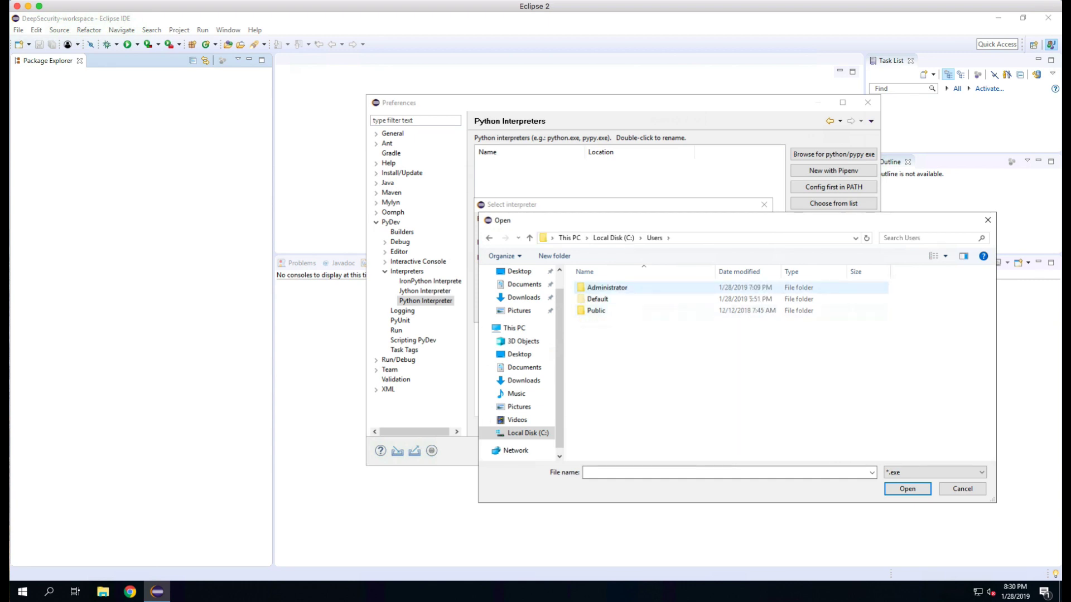
double_click(607, 287)
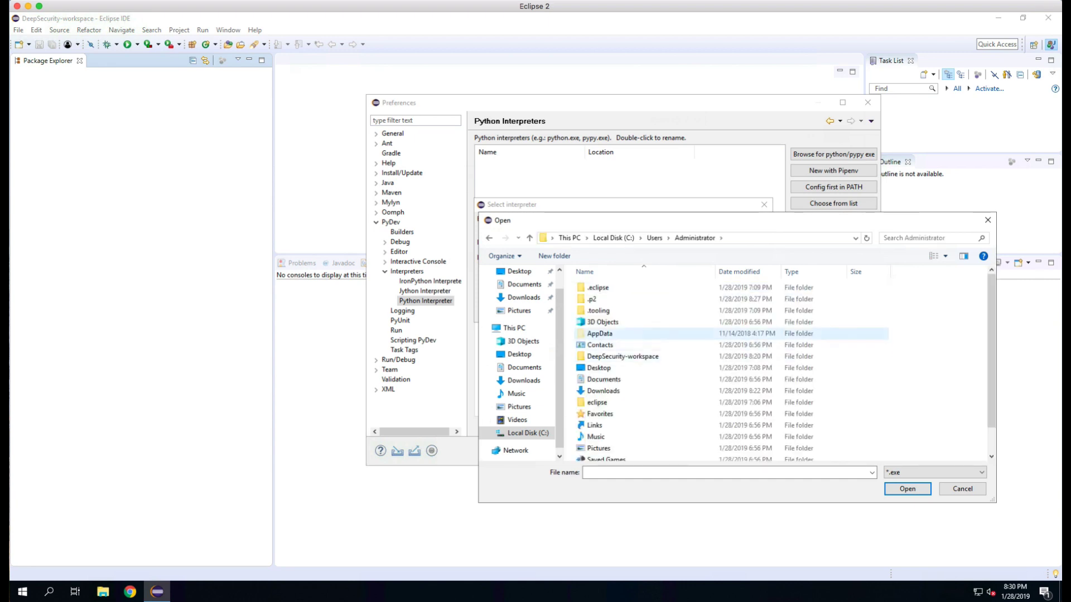
double_click(599, 334)
double_click(594, 288)
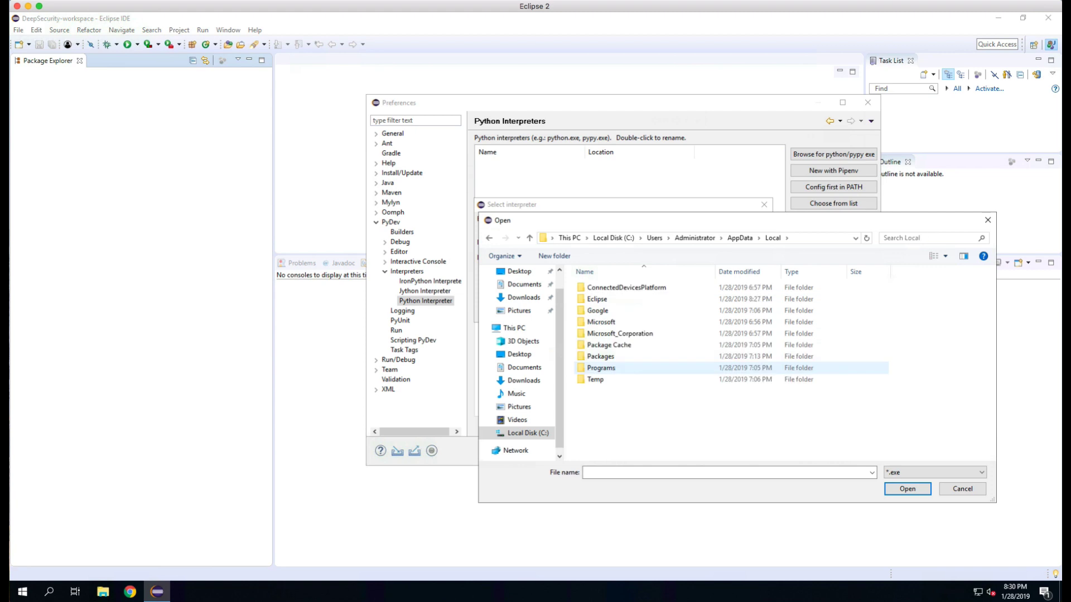
double_click(599, 366)
double_click(598, 287)
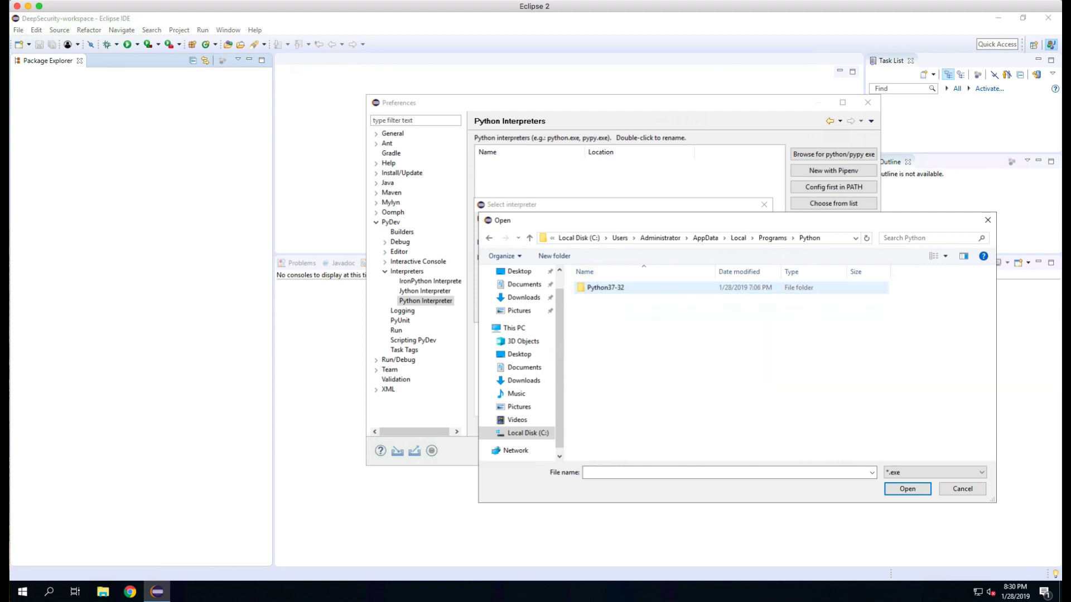
double_click(597, 287)
click(597, 379)
click(907, 489)
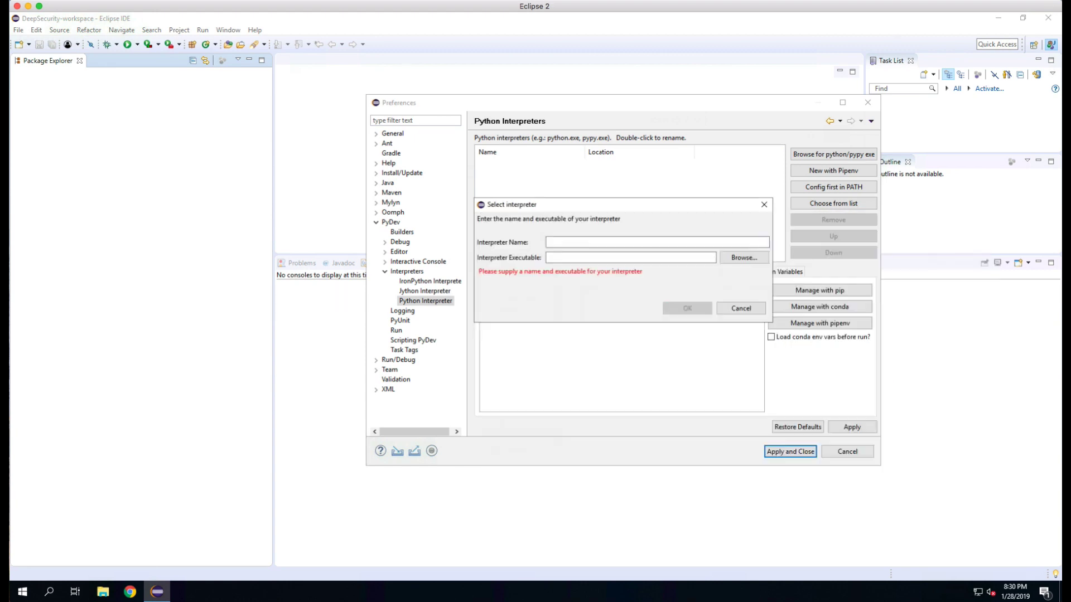
- Confirm the interpreter, accept all proposed folders for the SYSTEM pythonpath and apply the interpreter preferences
key(Return)
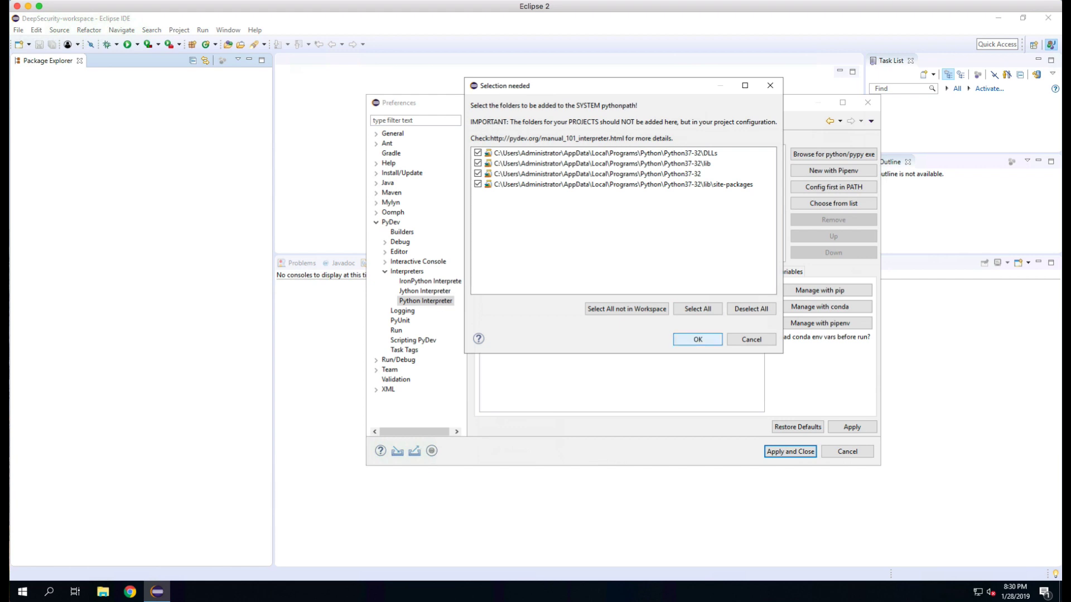
click(697, 339)
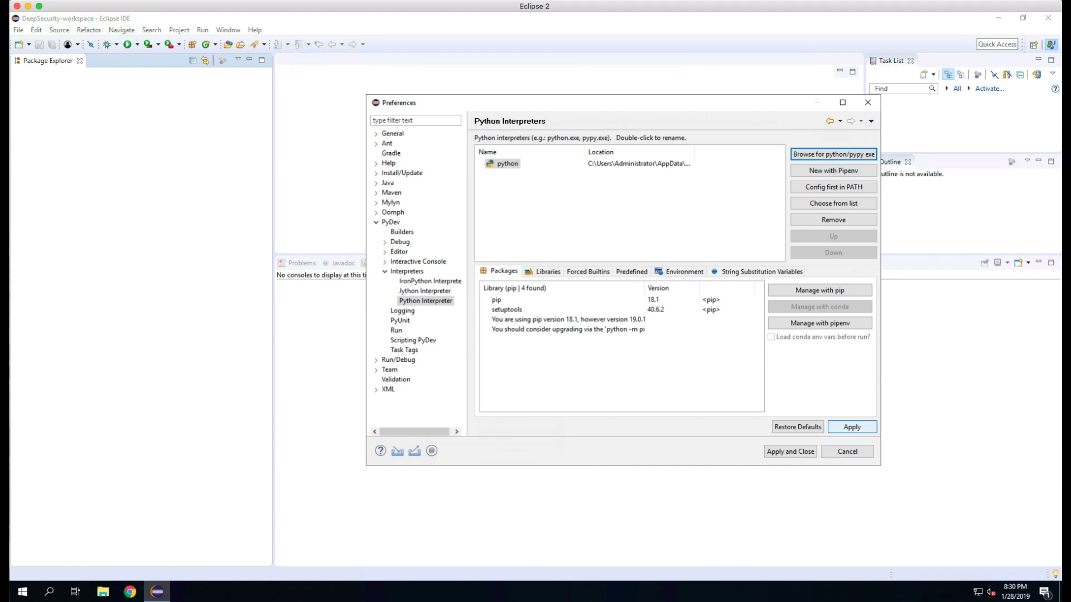
click(851, 427)
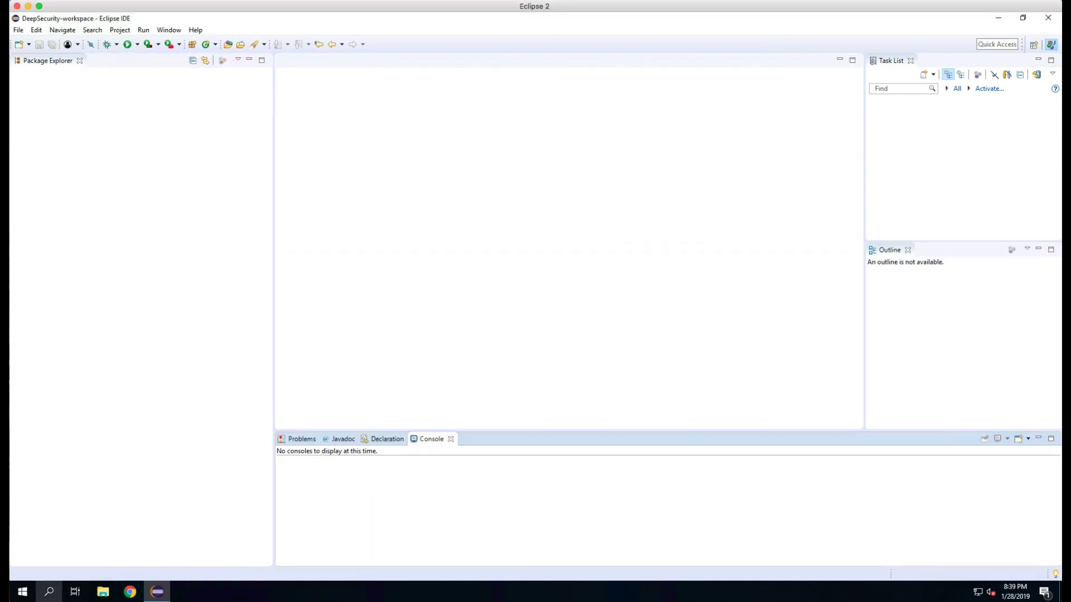
- Search Windows for "command" and open Command Prompt as administrator
key(super+s)
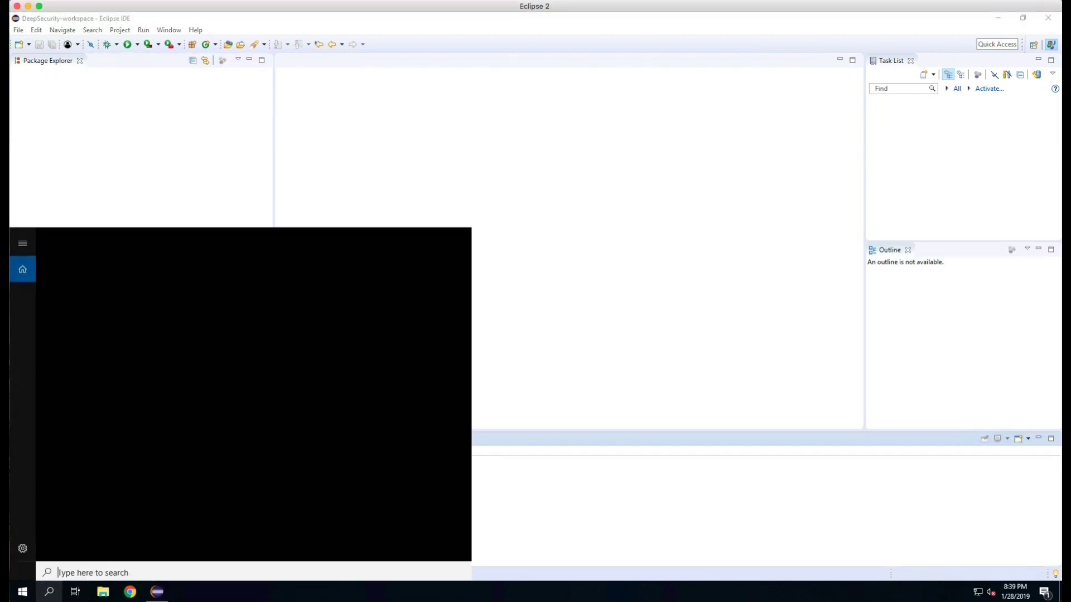
text(command)
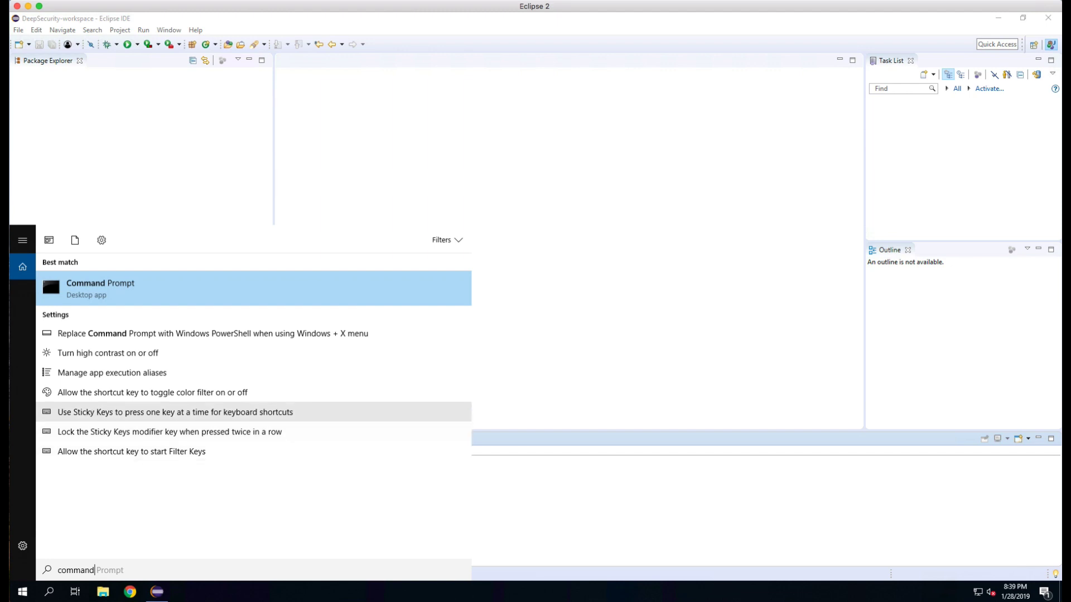
right_click(105, 294)
click(161, 307)
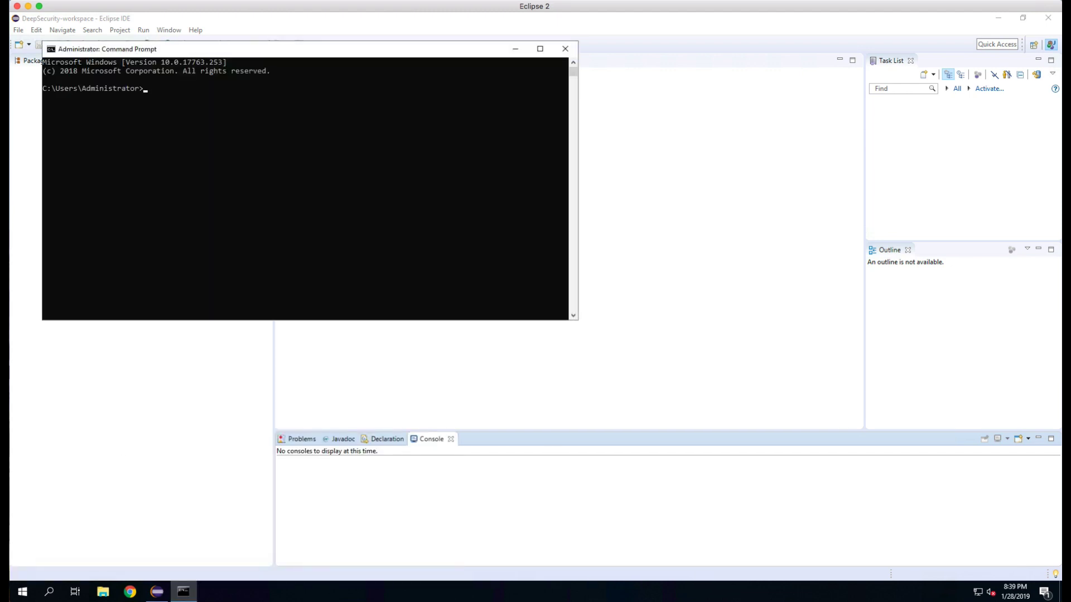
- Change to the Downloads directory in the Command Prompt and list its contents
text(cd Downloads)
key(Return)
text(dir)
key(Return)
- Change to the dsm-py-sdk directory and list its contents
text(cd dsm)
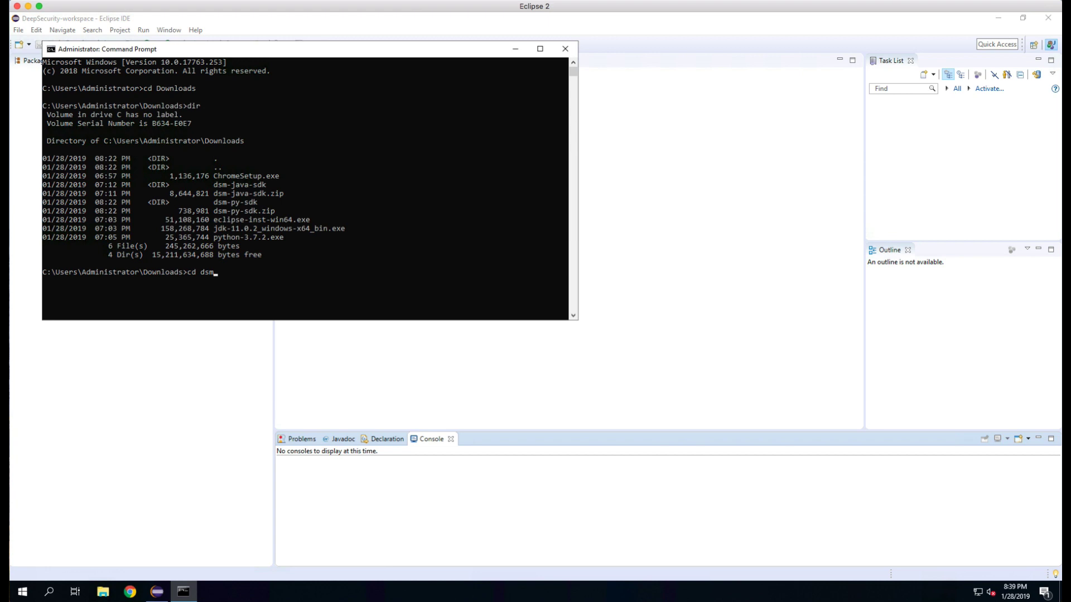
text(-py-sdk)
key(Return)
text(dir)
key(Return)
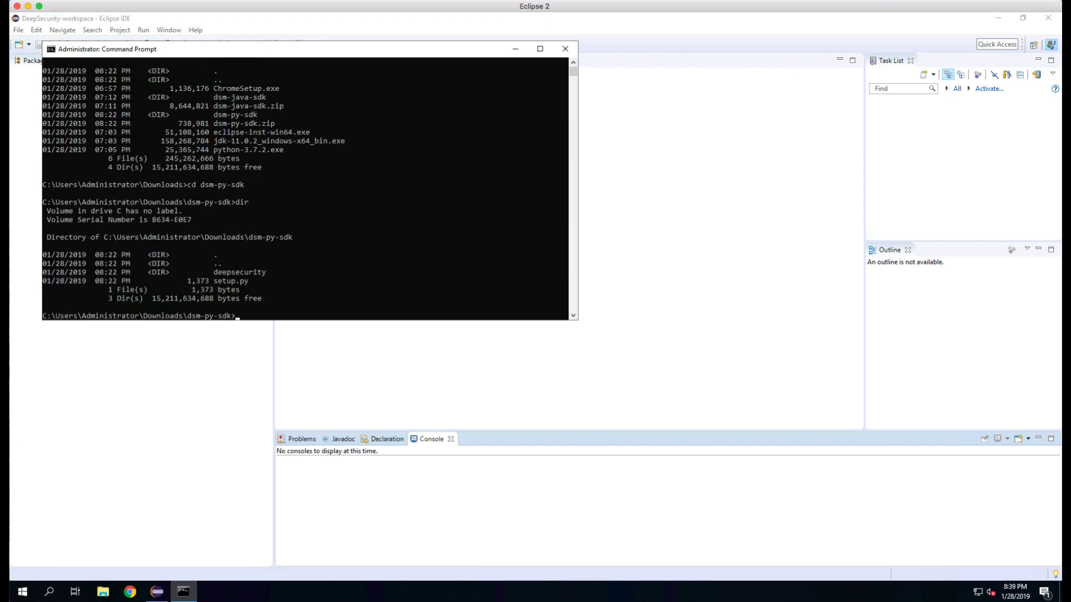
- Install the SDK package from the current directory with "pip install ."
text(pip install .)
key(Return)
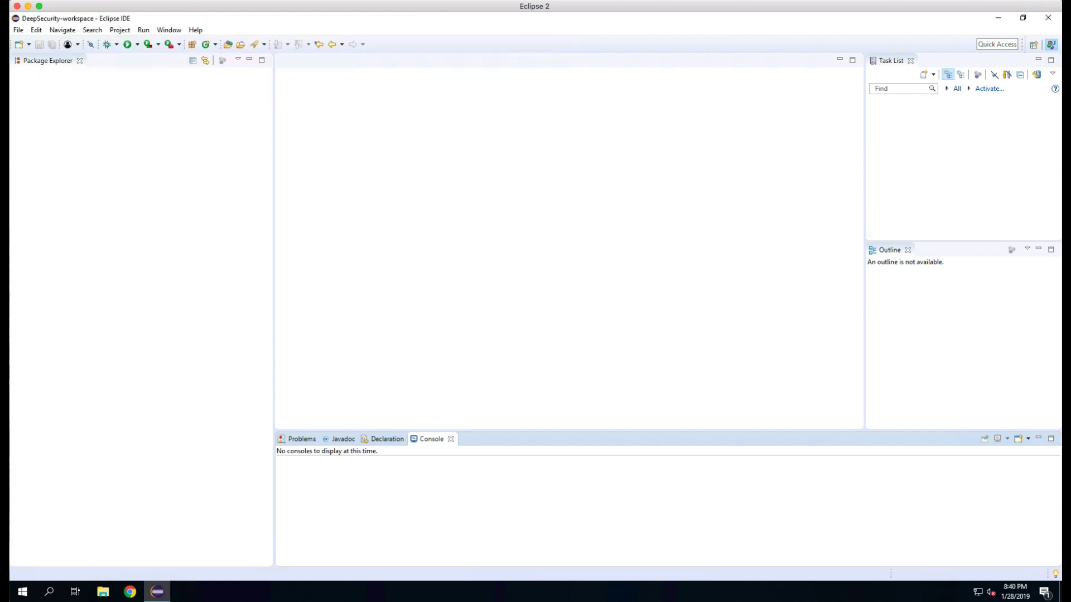
- Create a PyDev project in Eclipse named "Deep Security Python Example" with default settings, declining to open the PyDev perspective
right_click(61, 80)
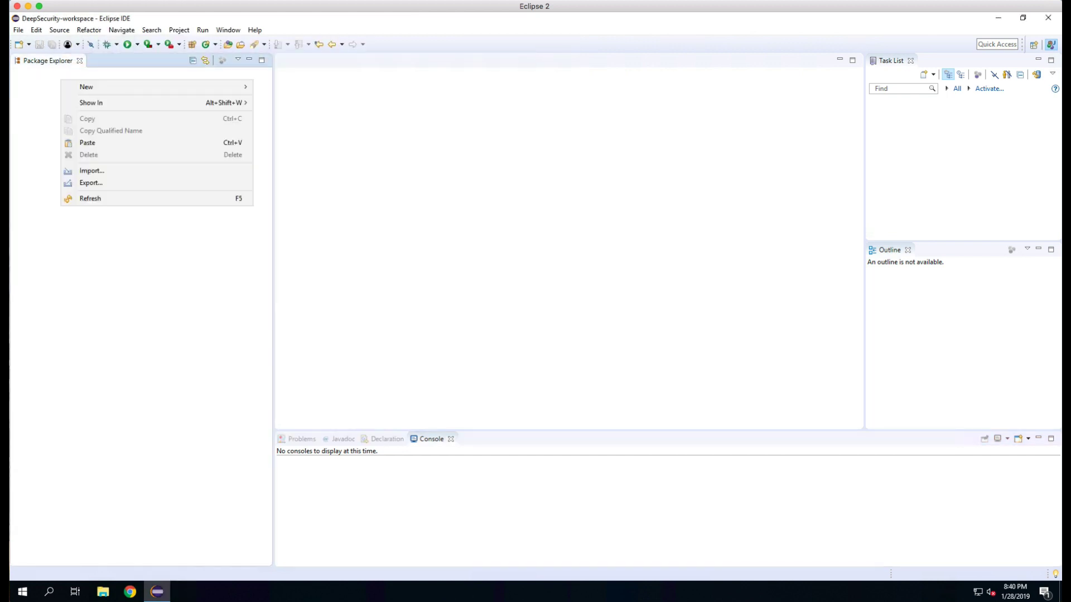
mouse_move(89, 87)
click(281, 99)
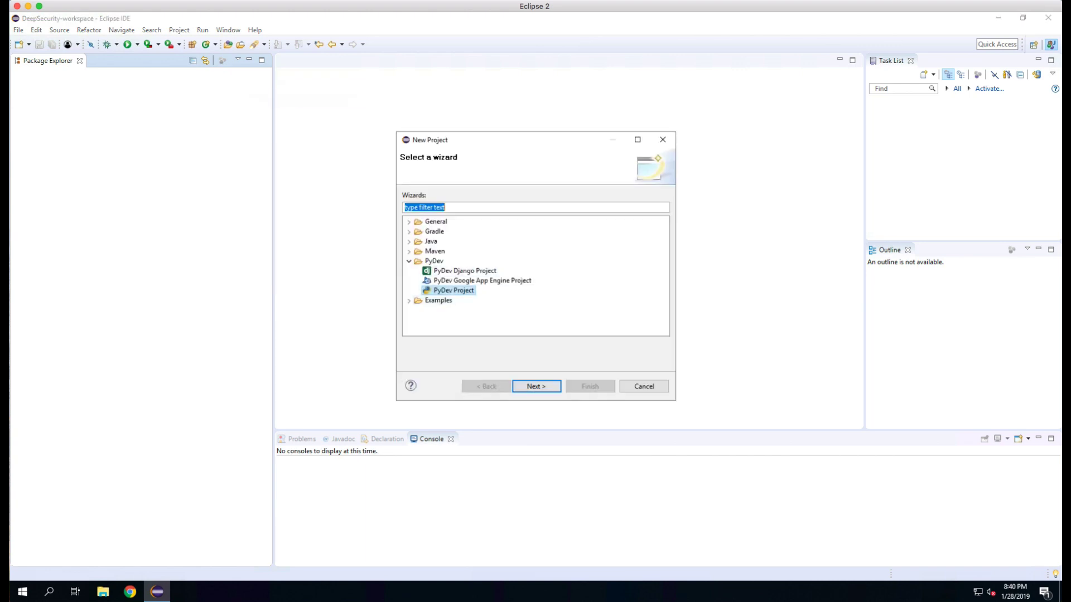
key(Return)
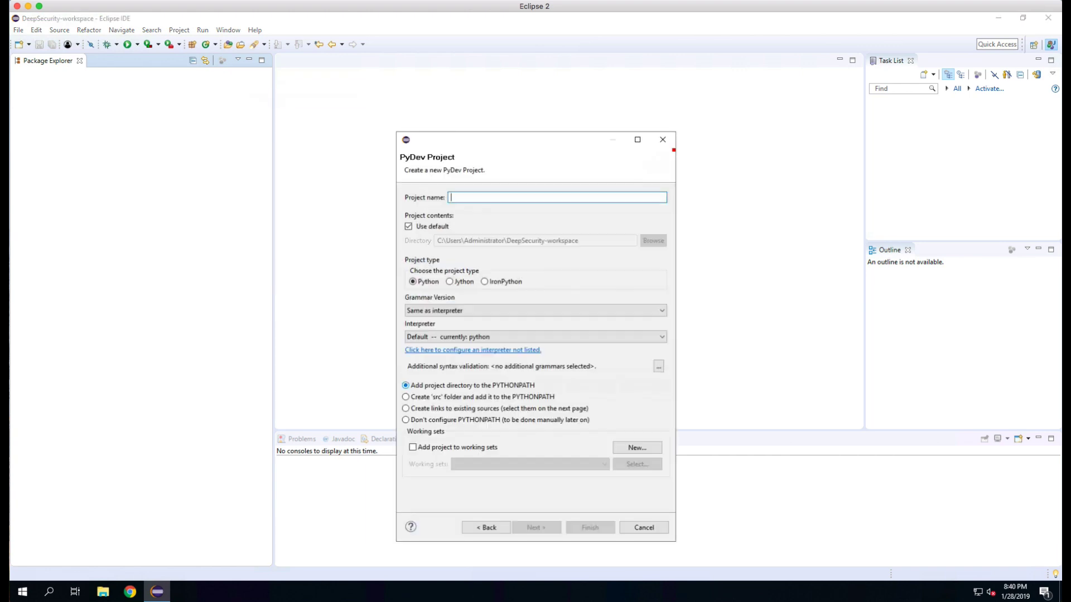
text(Deep Security Python Example)
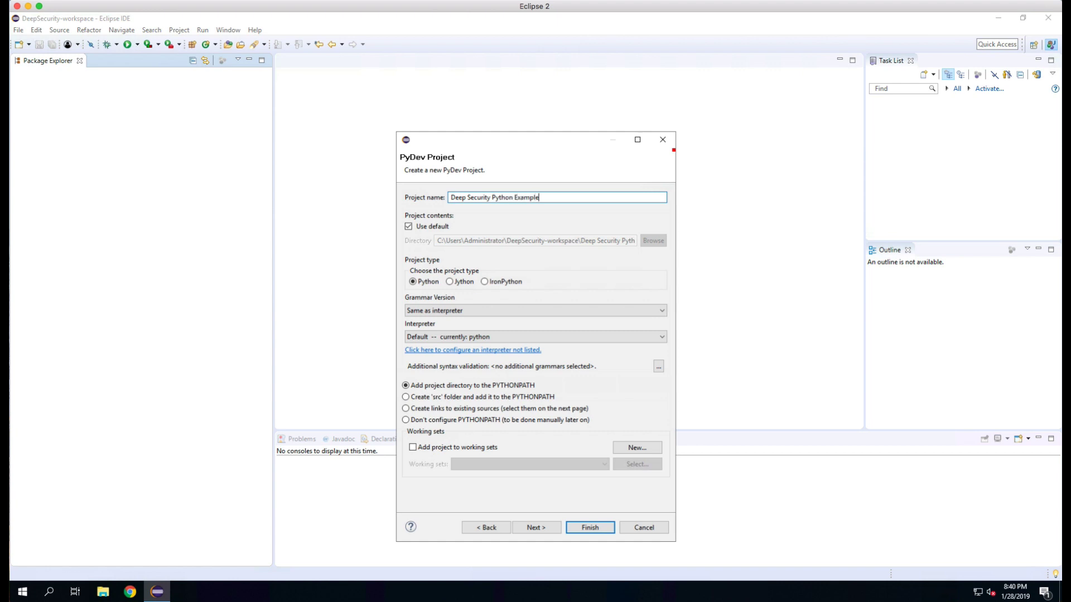
click(535, 528)
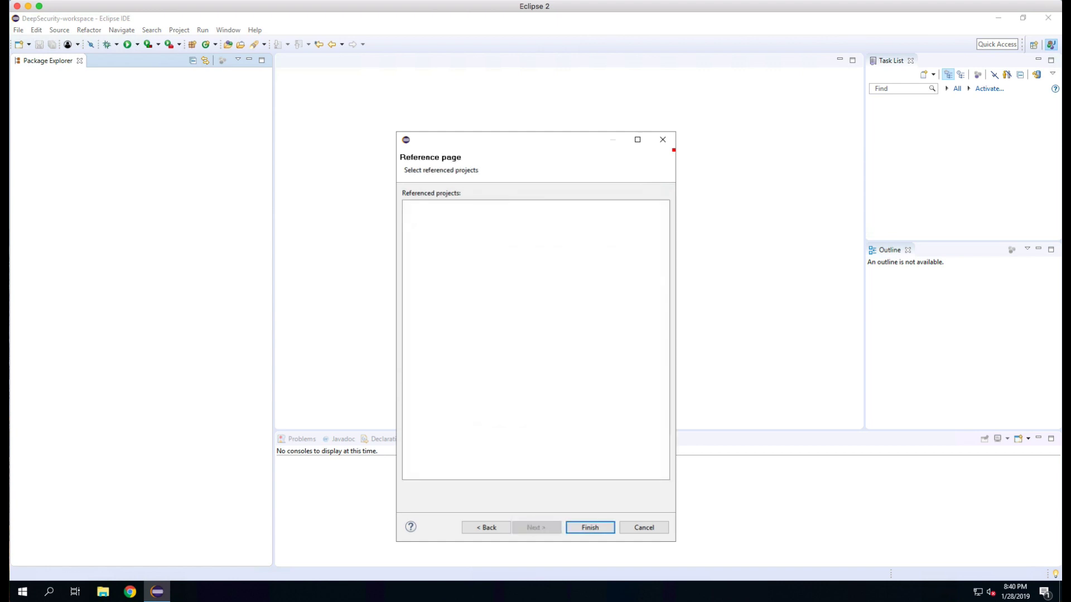
click(590, 527)
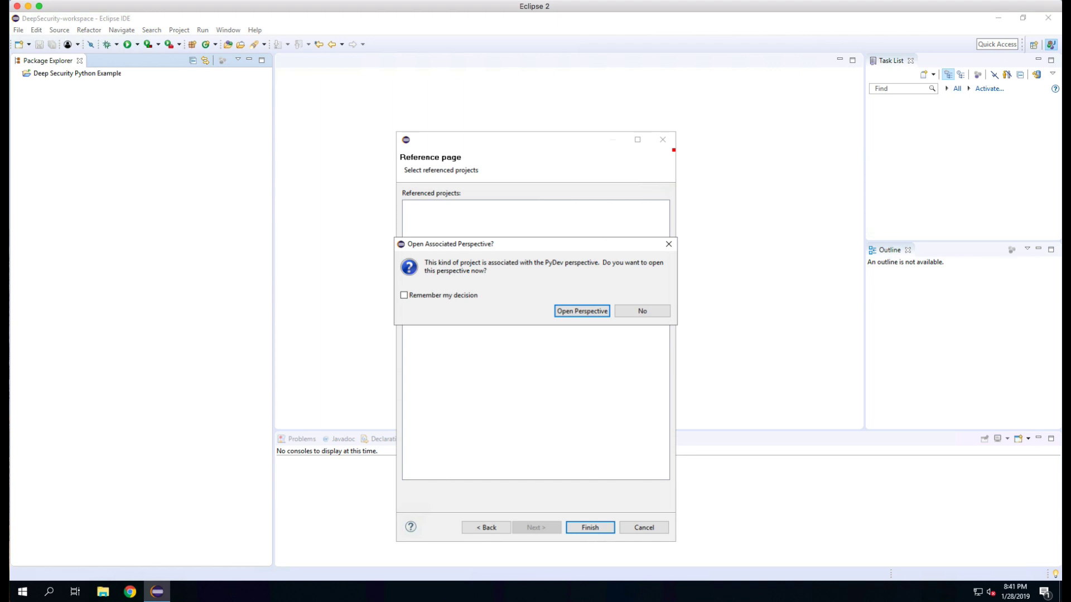
click(641, 311)
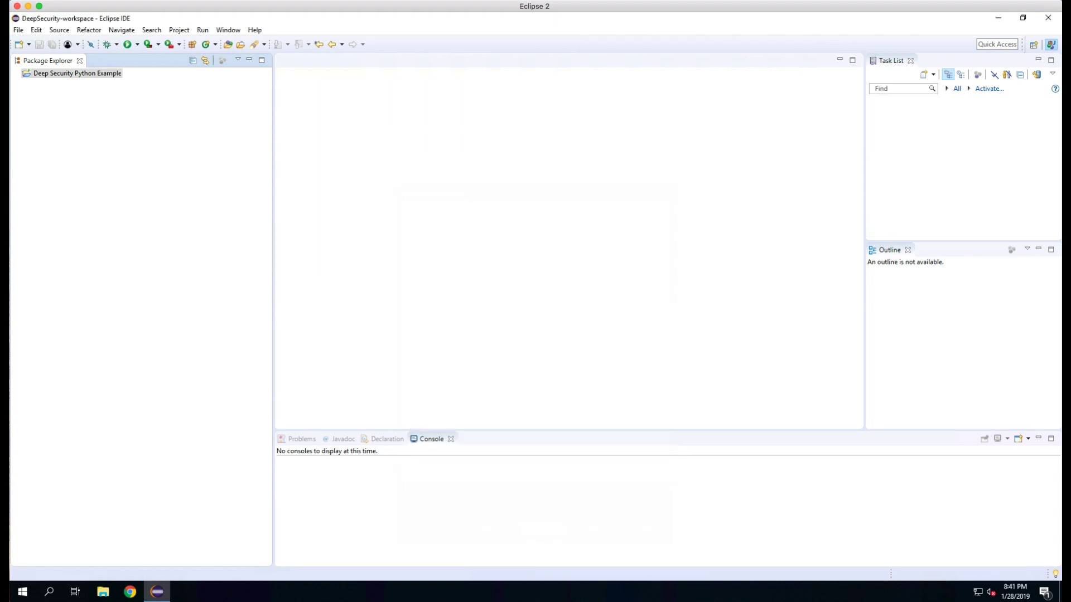
- Add a new file named list_computers_example.py to the Deep Security Python Example project
right_click(81, 74)
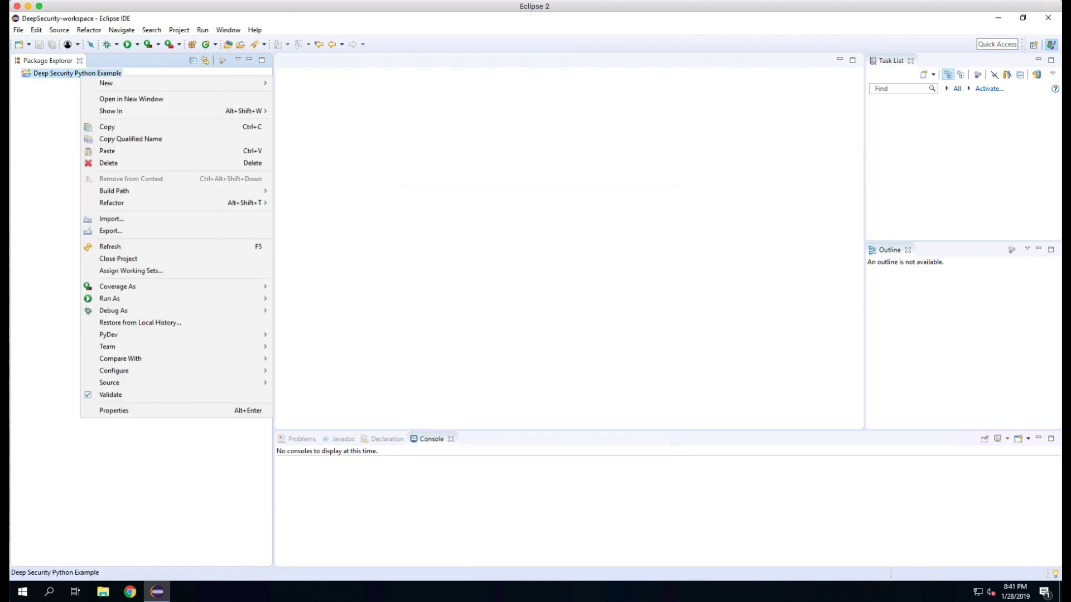
mouse_move(178, 83)
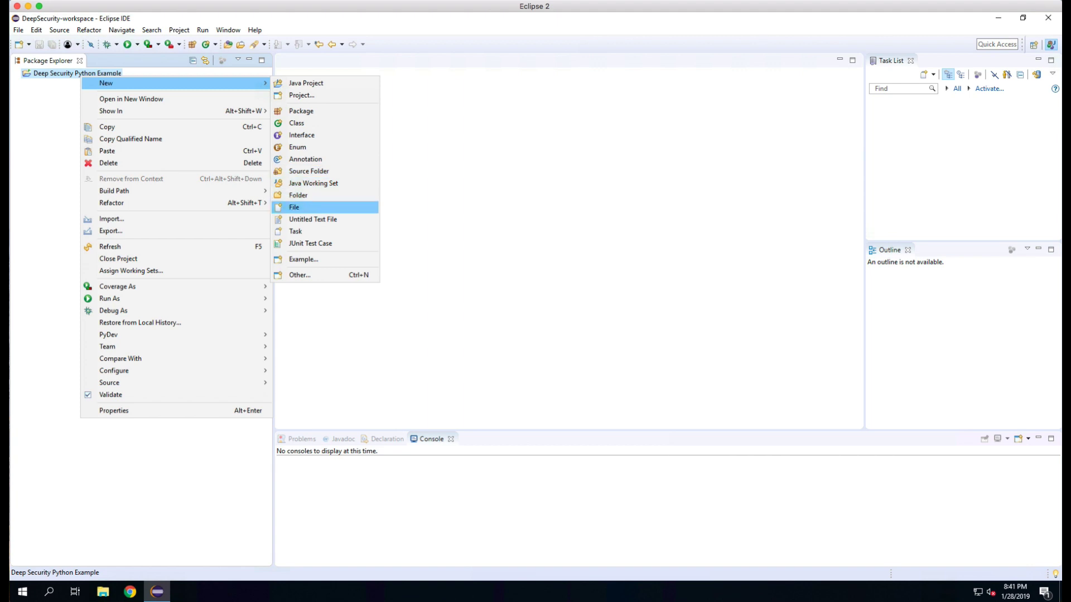
click(294, 208)
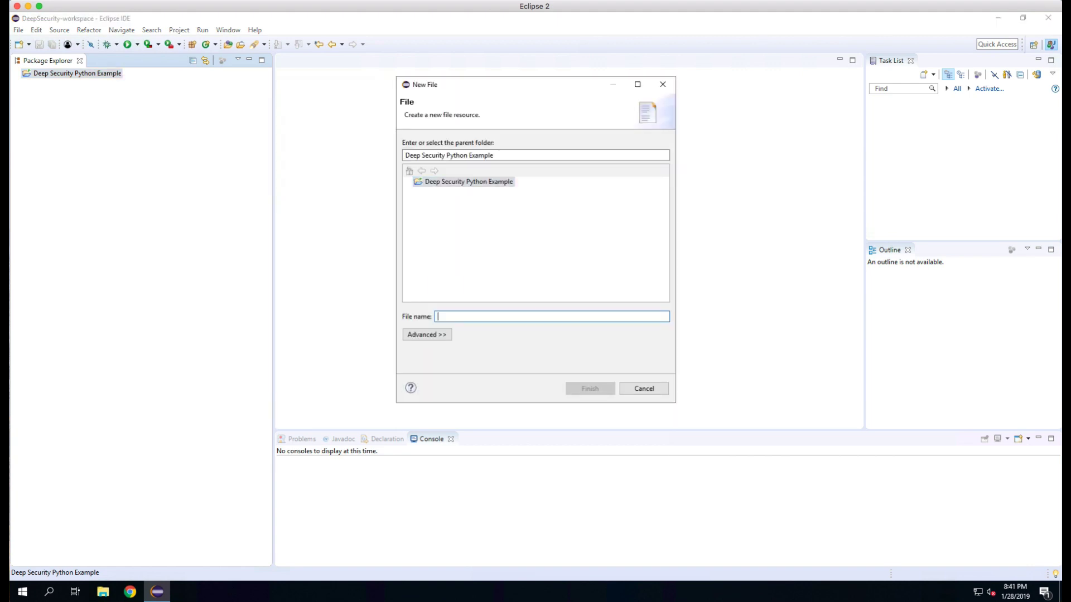
text(list)
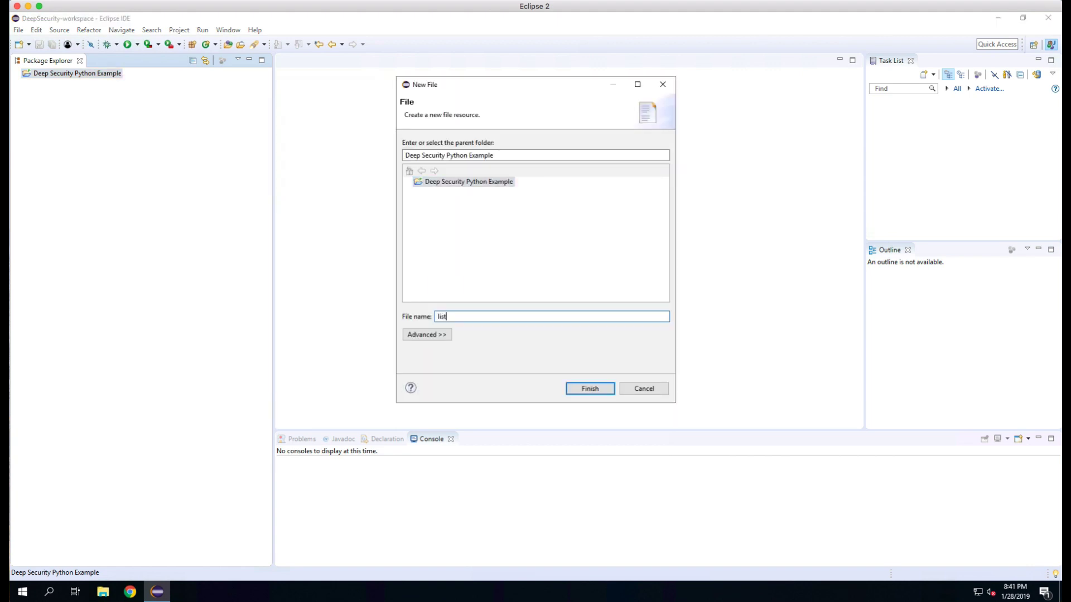
text(_computers_example.py)
key(Return)
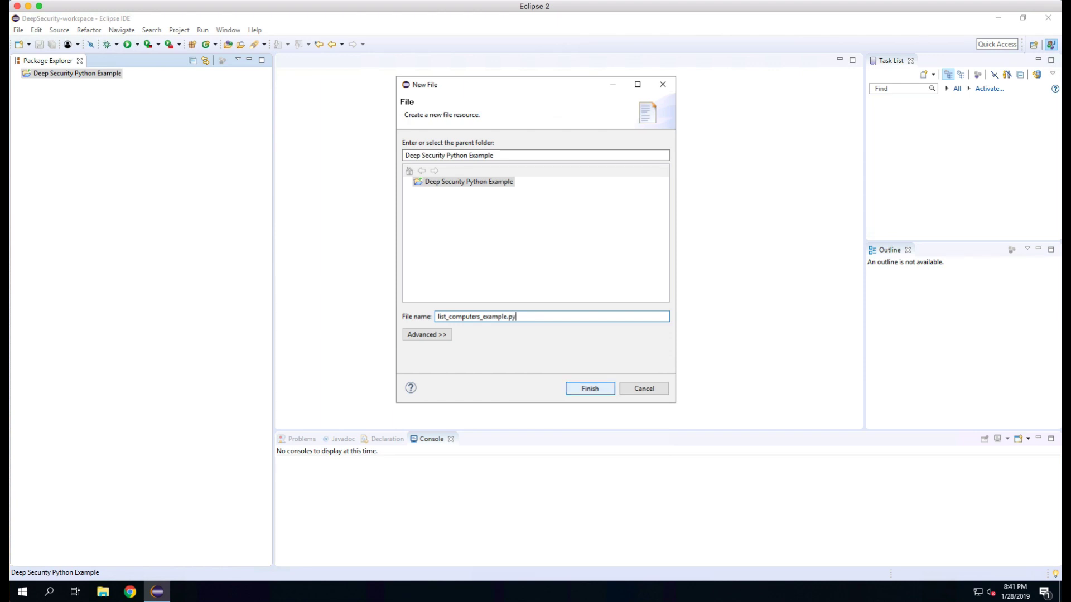
- Switch to Chrome and copy the Python request sample for List Computers from the Deep Security API Reference
click(130, 592)
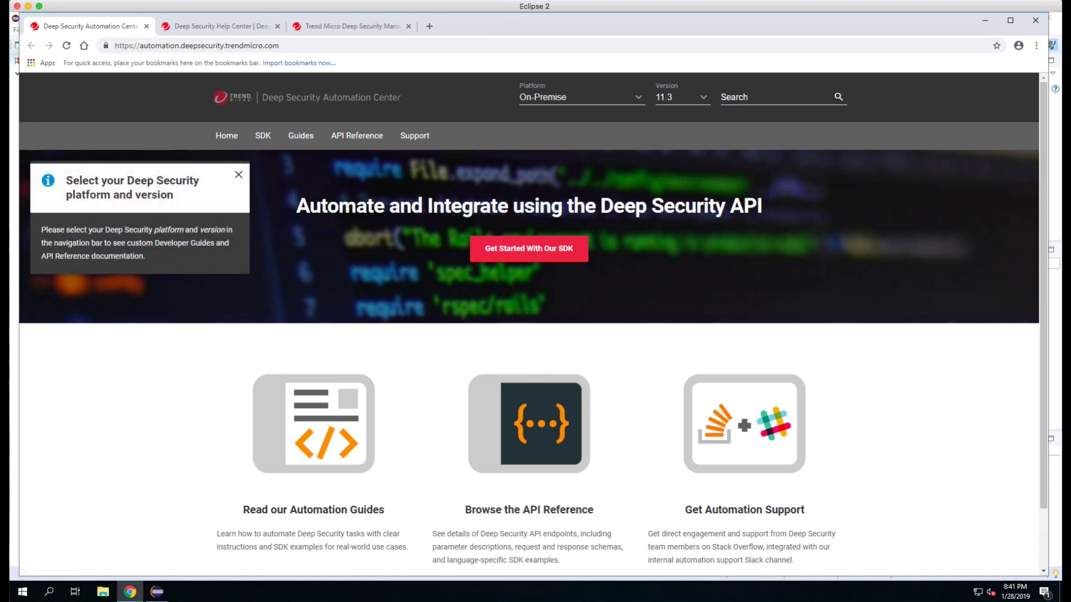
click(357, 136)
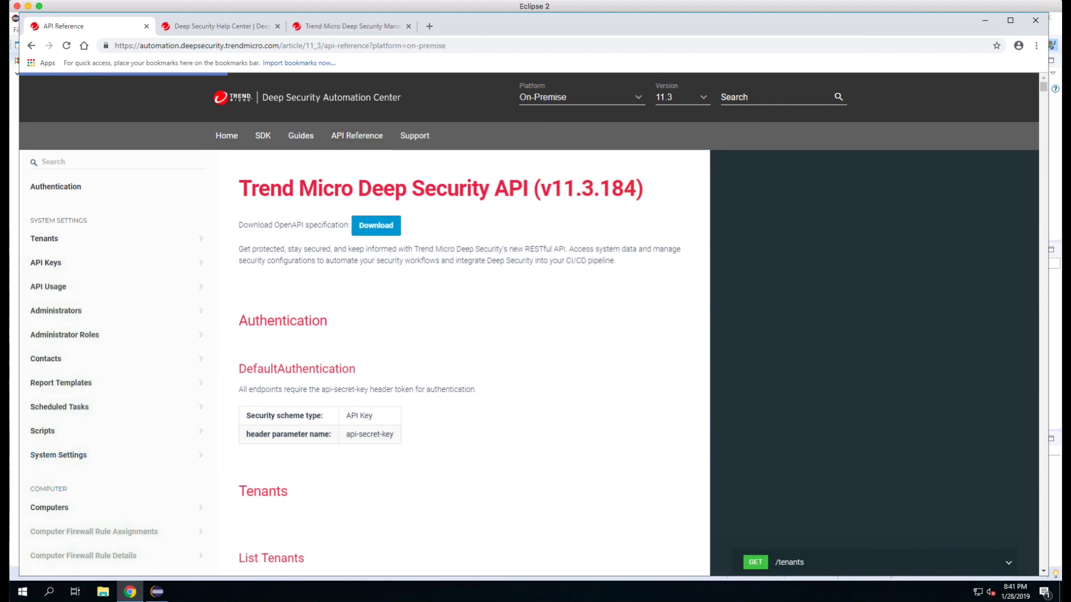
click(49, 507)
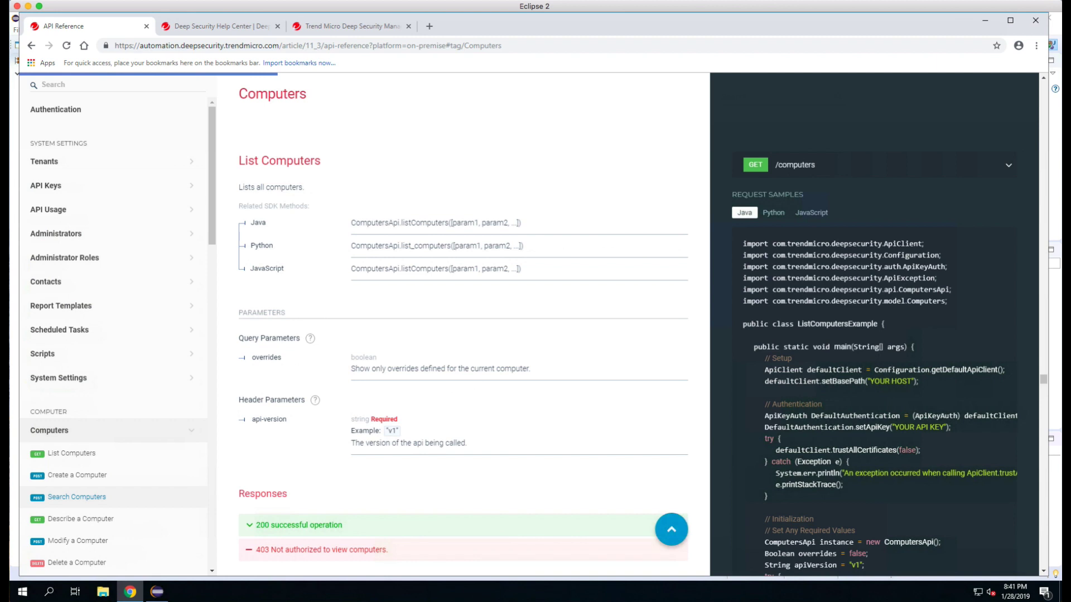
click(71, 453)
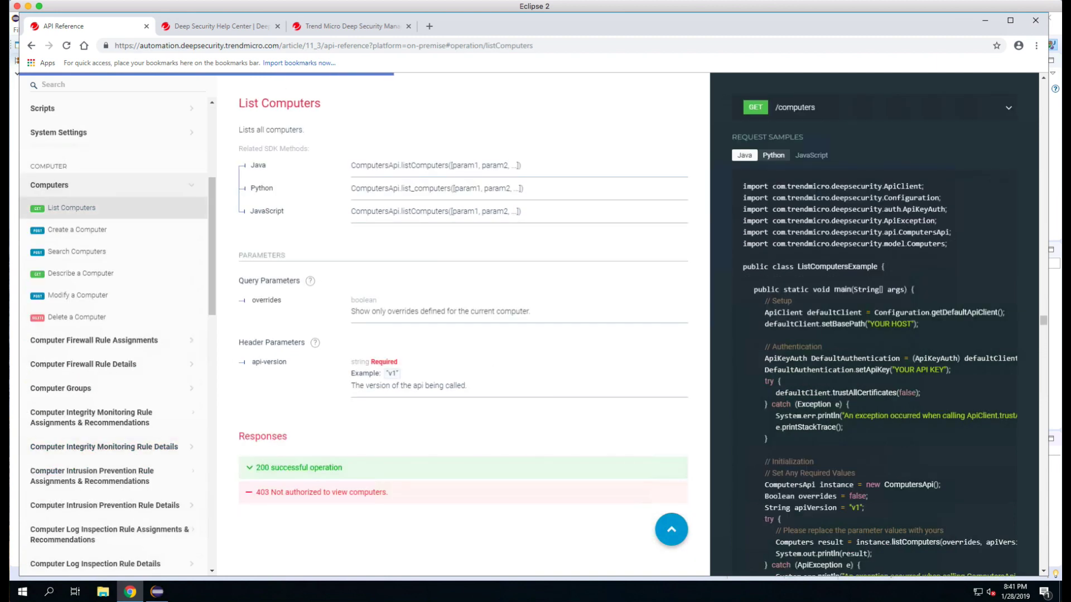
click(773, 155)
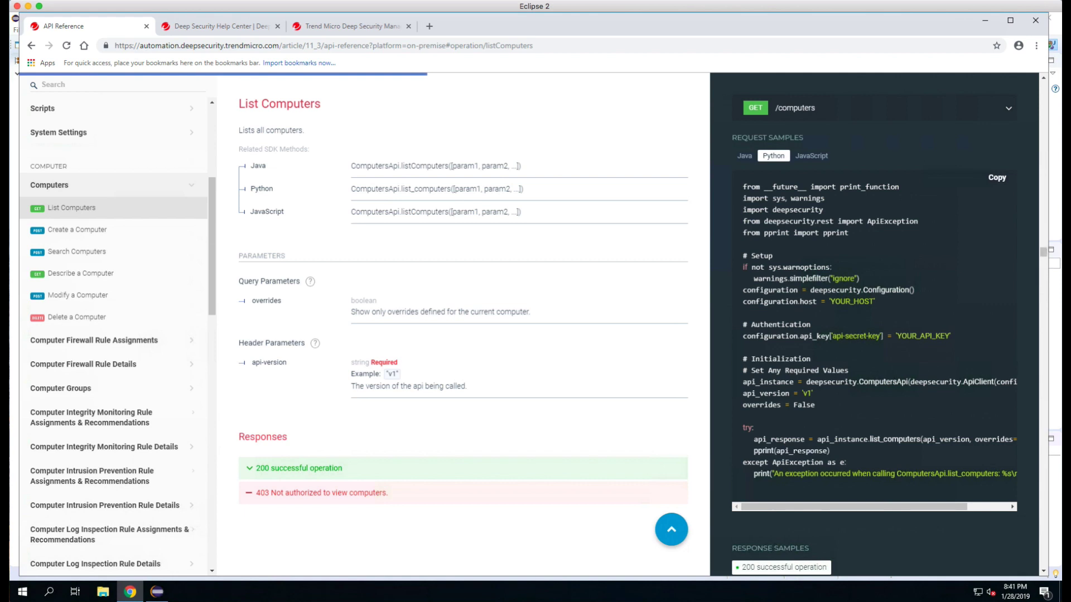
click(997, 178)
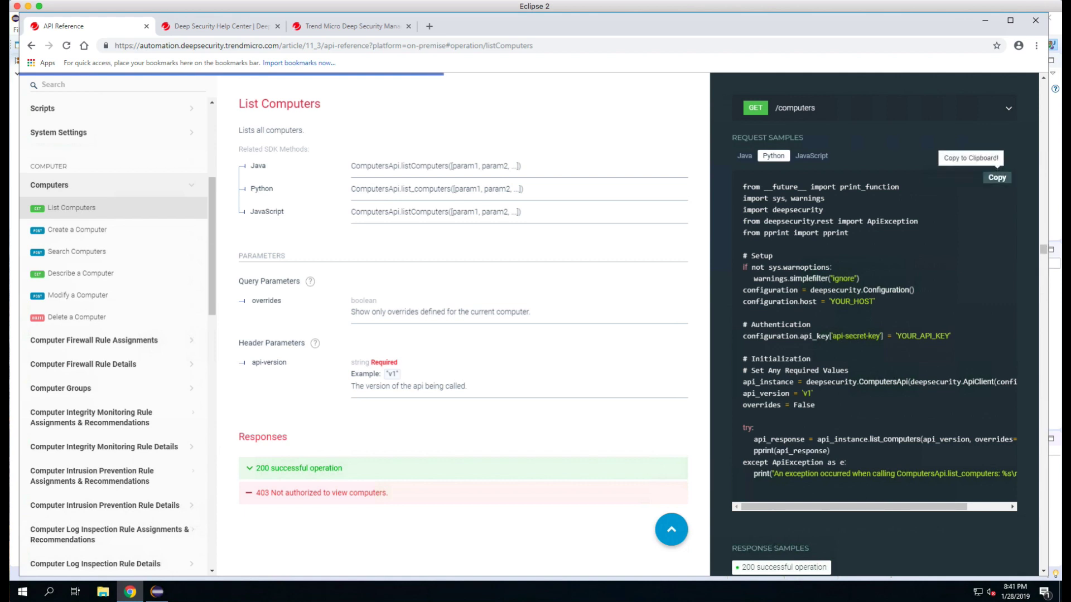
- Switch to Eclipse, paste the copied sample code into the empty list_computers_example.py, and save the file
click(157, 592)
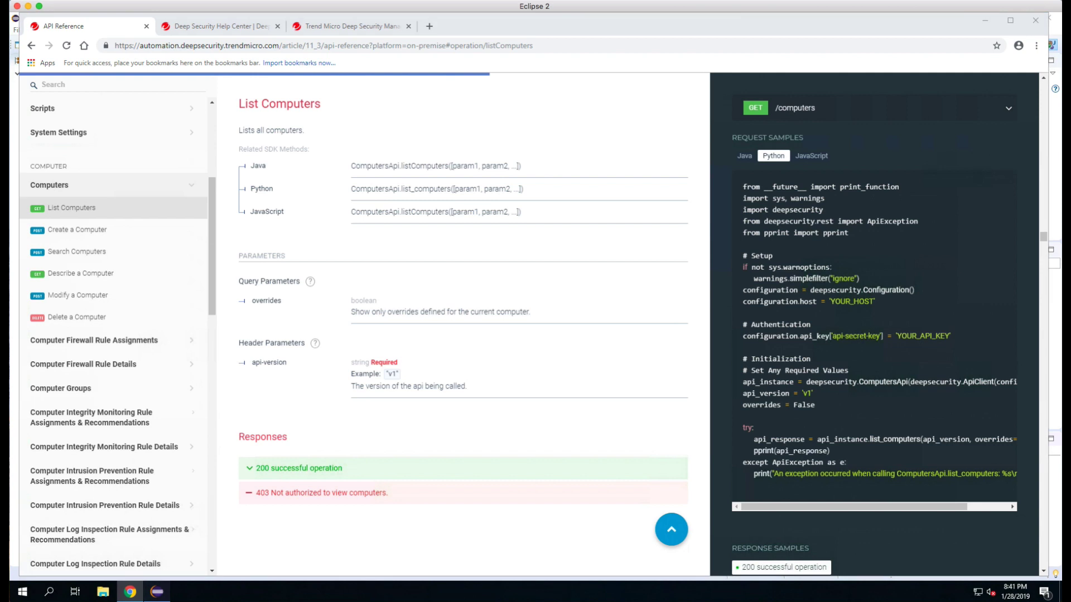
right_click(340, 148)
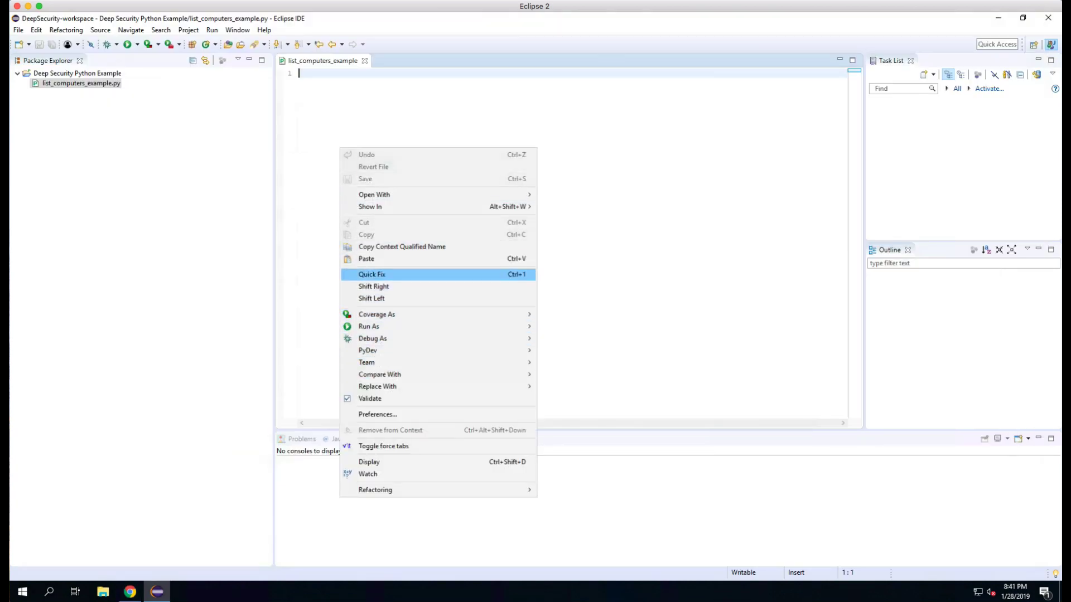
click(366, 259)
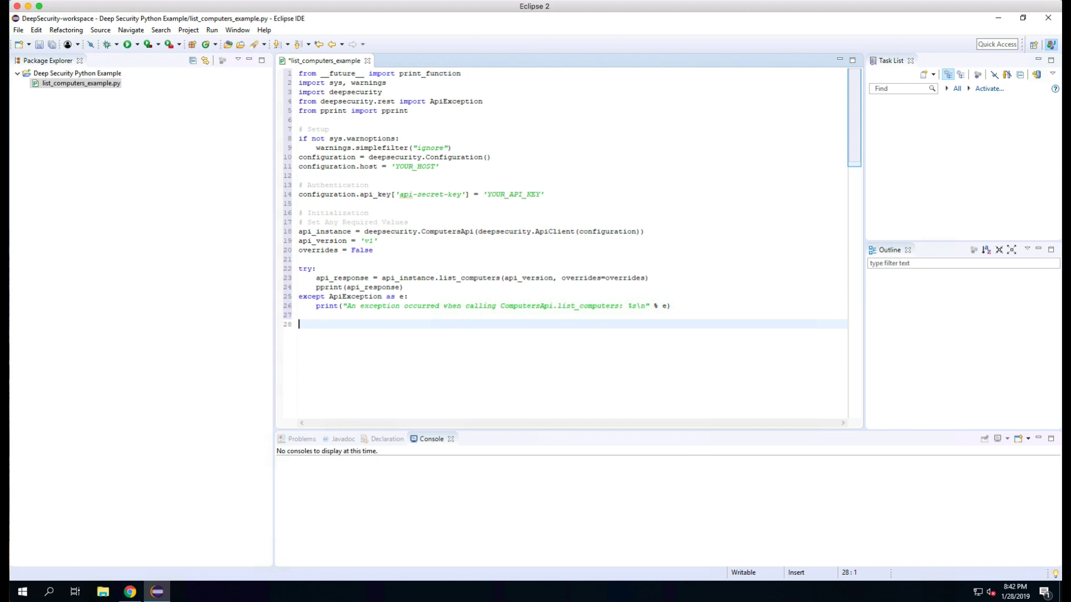
key(ctrl+s)
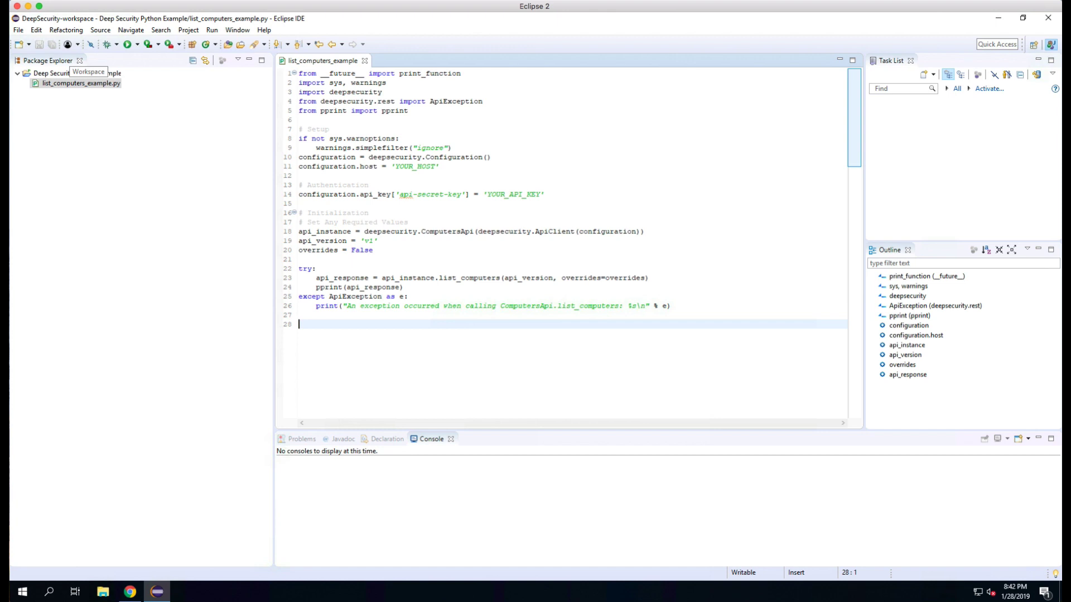
- Switch to Chrome and copy the Deep Security Manager sign-in page's base address, from https through port 4119
click(130, 591)
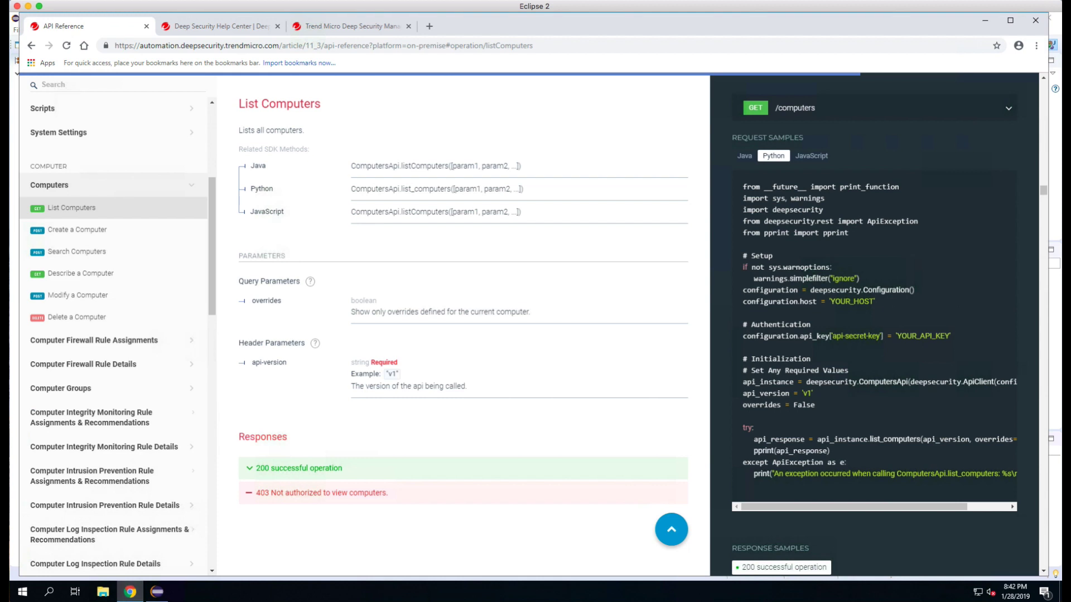
key(ctrl+3)
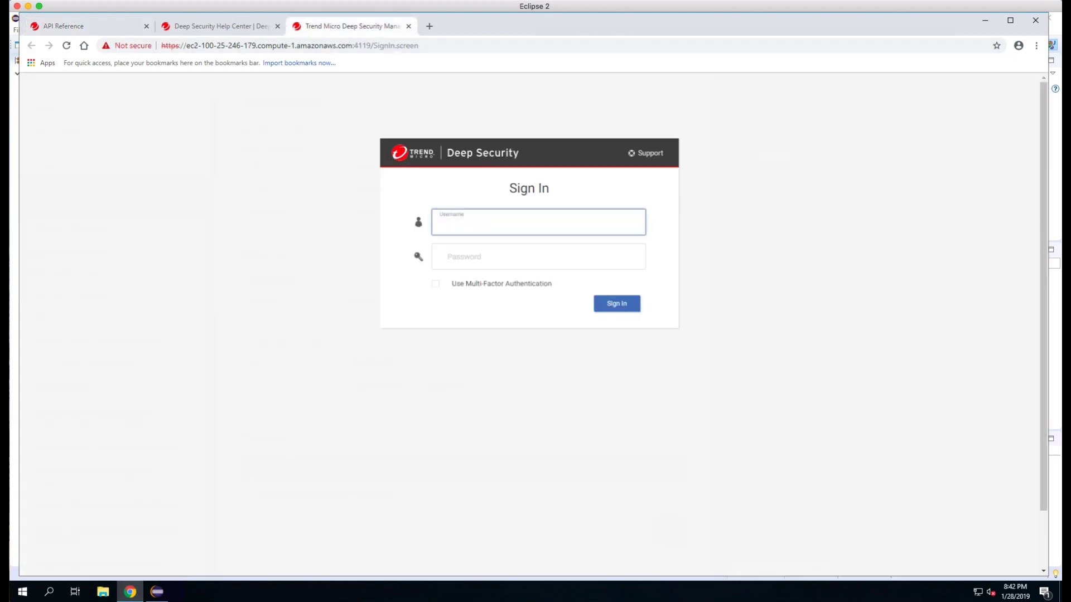
click(284, 46)
click(354, 45)
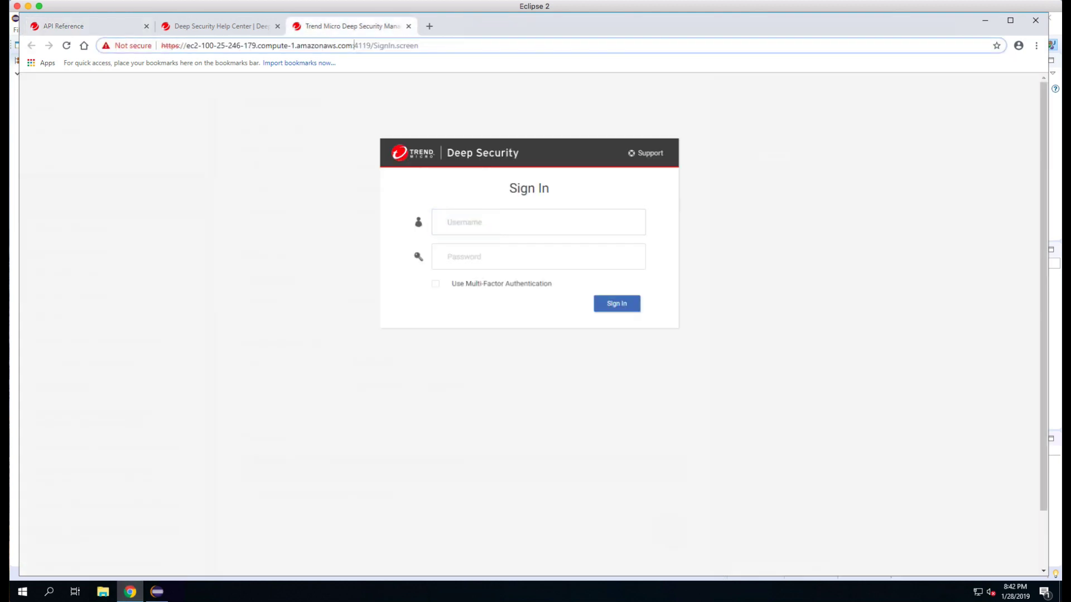
drag(371, 45, 145, 46)
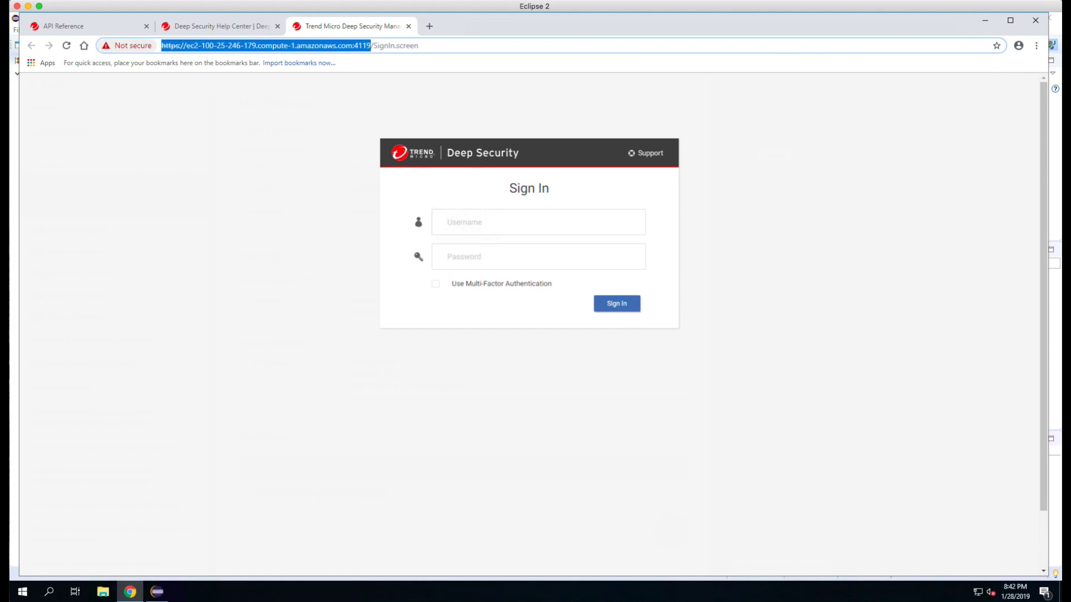
click(156, 592)
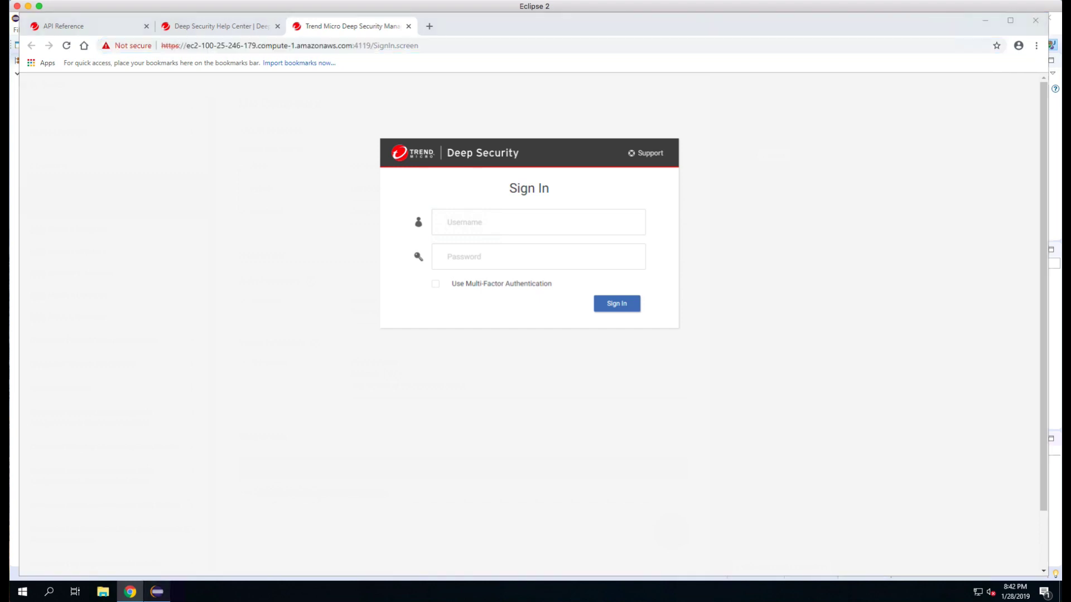
click(413, 166)
drag(436, 167, 395, 166)
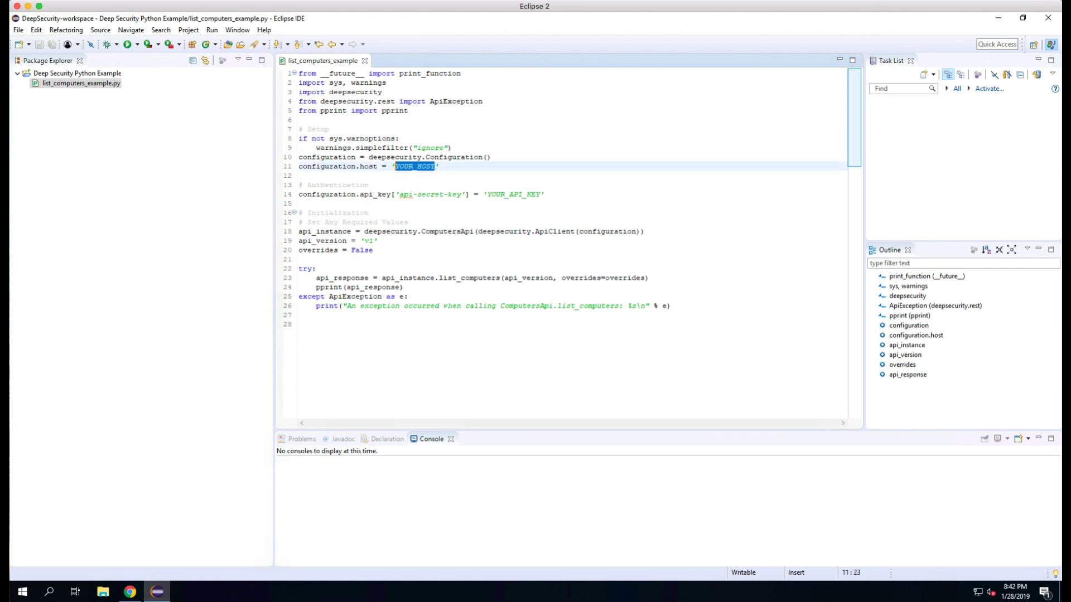
key(ctrl+v)
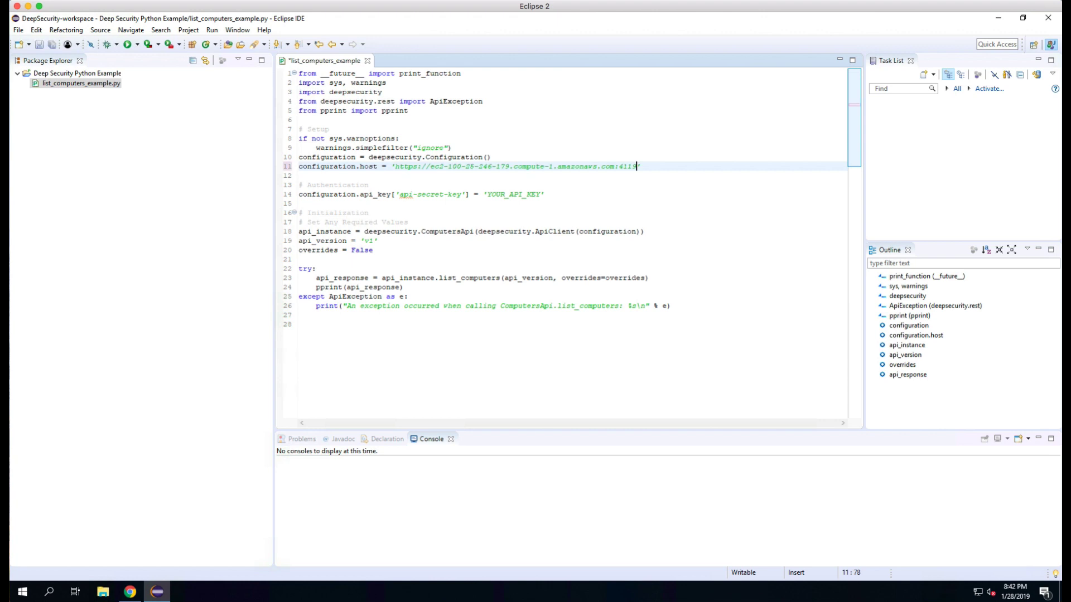
text(/api)
- Replace the YOUR_API_KEY placeholder with the API secret key and save list_computers_example.py
click(512, 194)
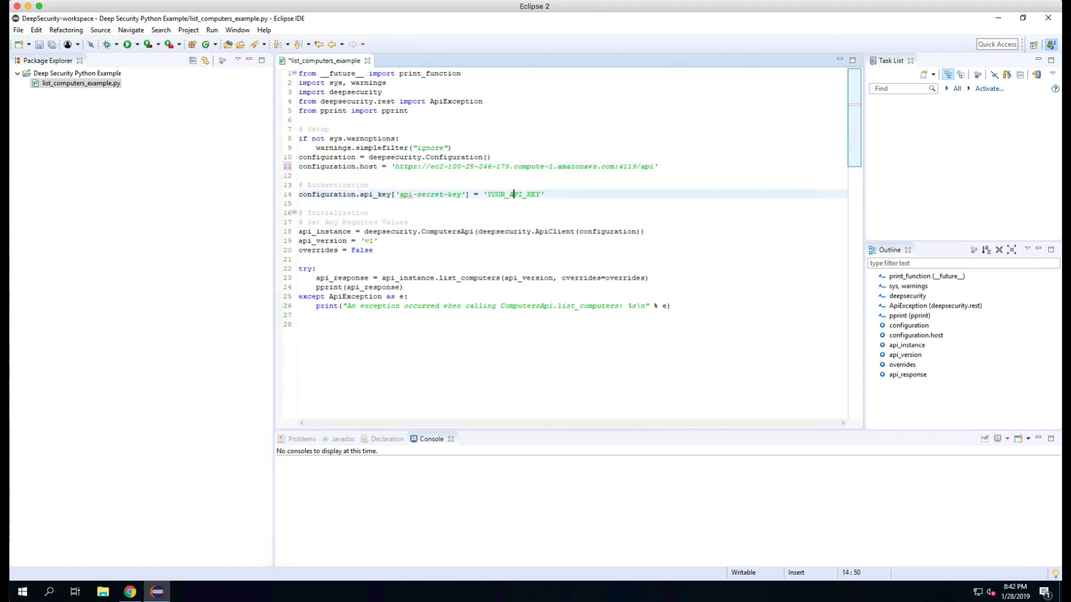
drag(542, 194, 487, 195)
key(ctrl+v)
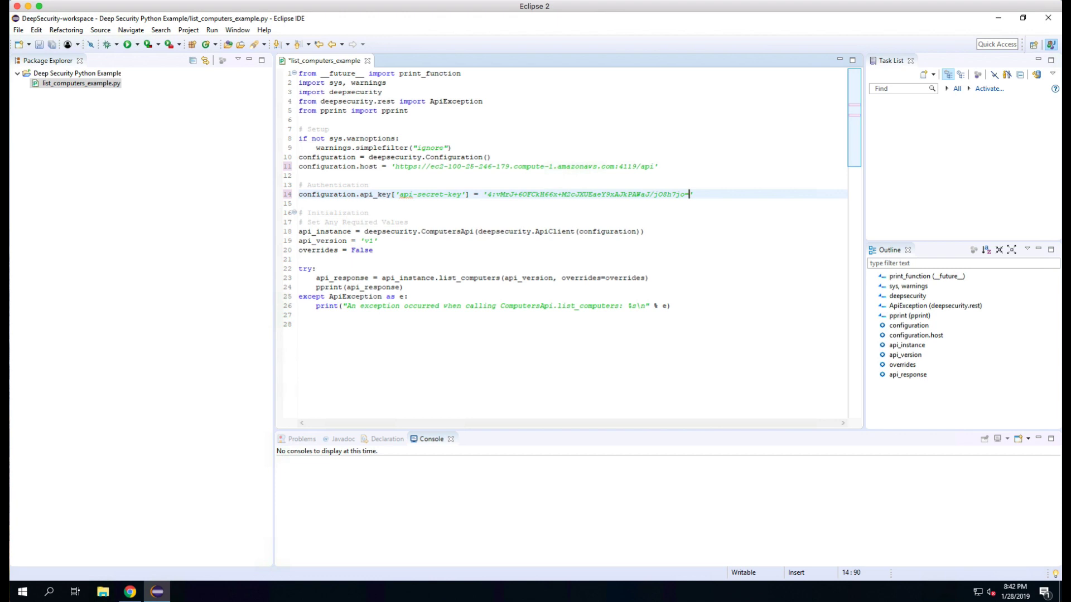
click(39, 44)
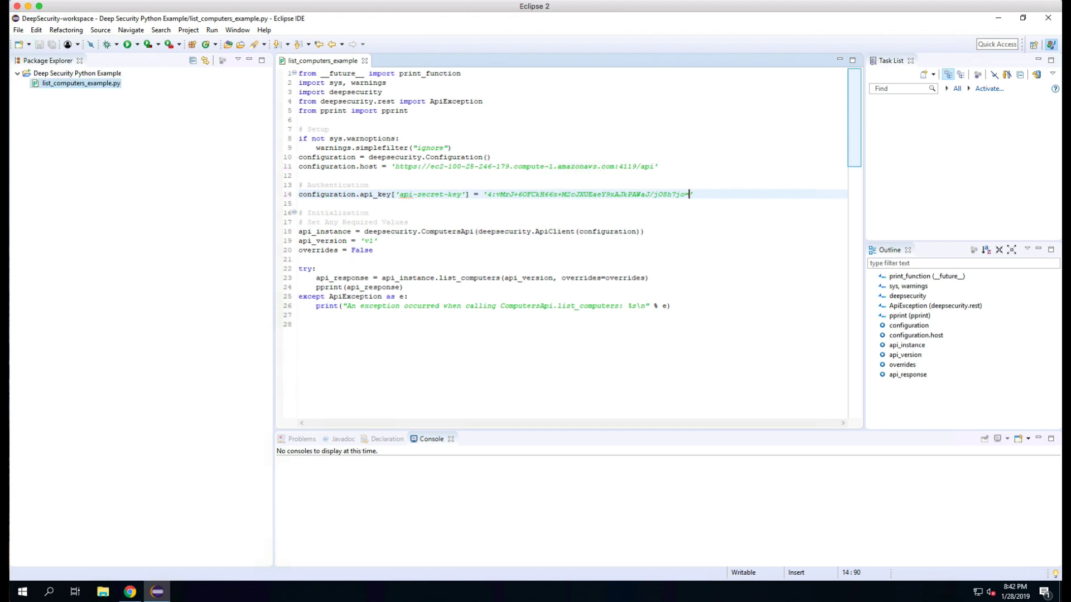
- Run list_computers_example.py as a Python Run and enlarge the console to review the printed computer list
right_click(48, 83)
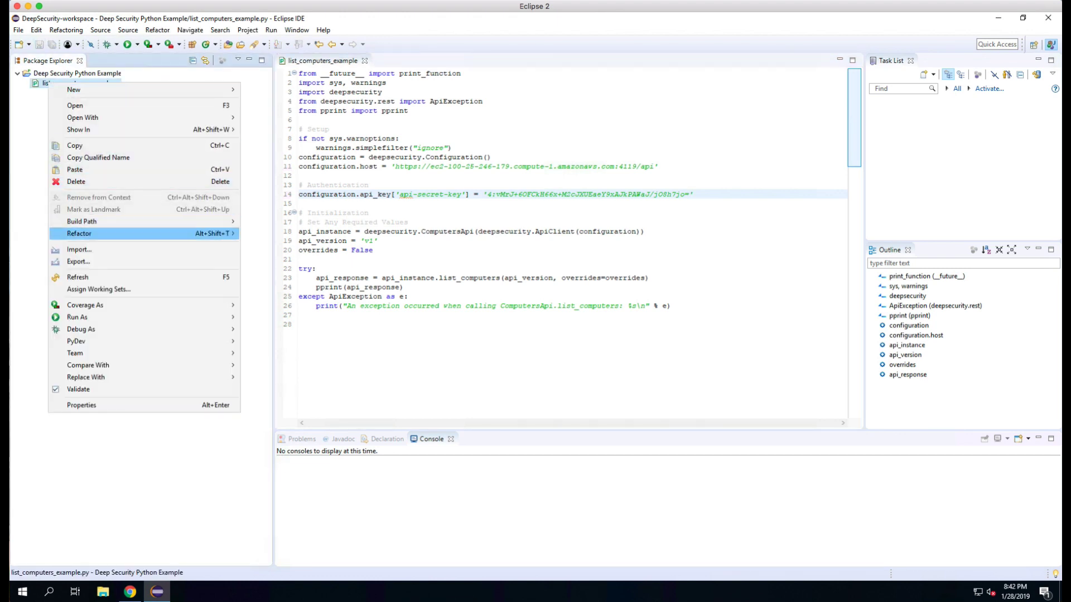
mouse_move(112, 317)
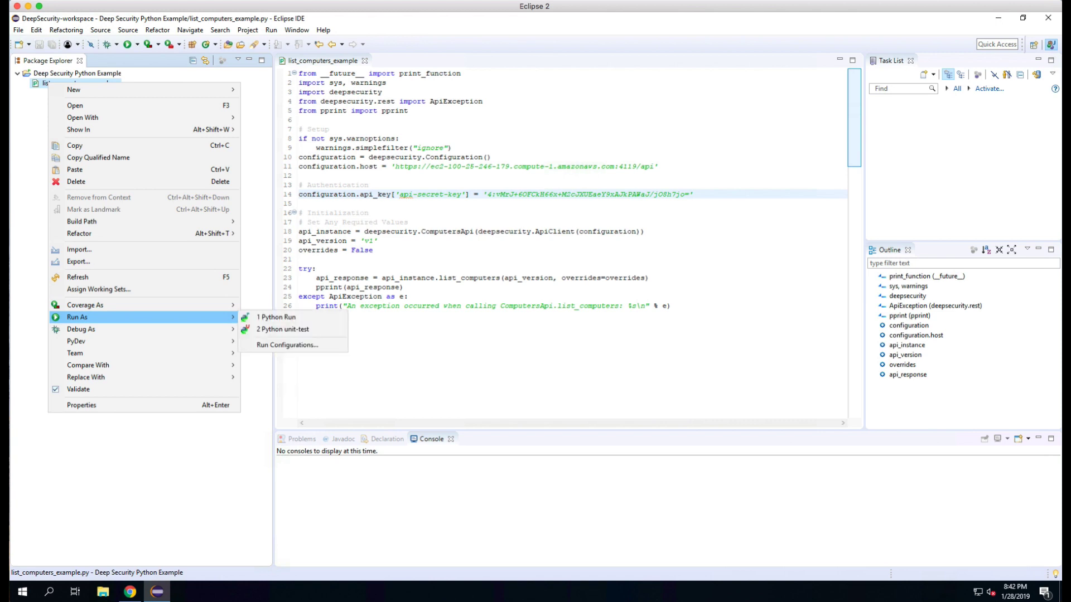
click(276, 317)
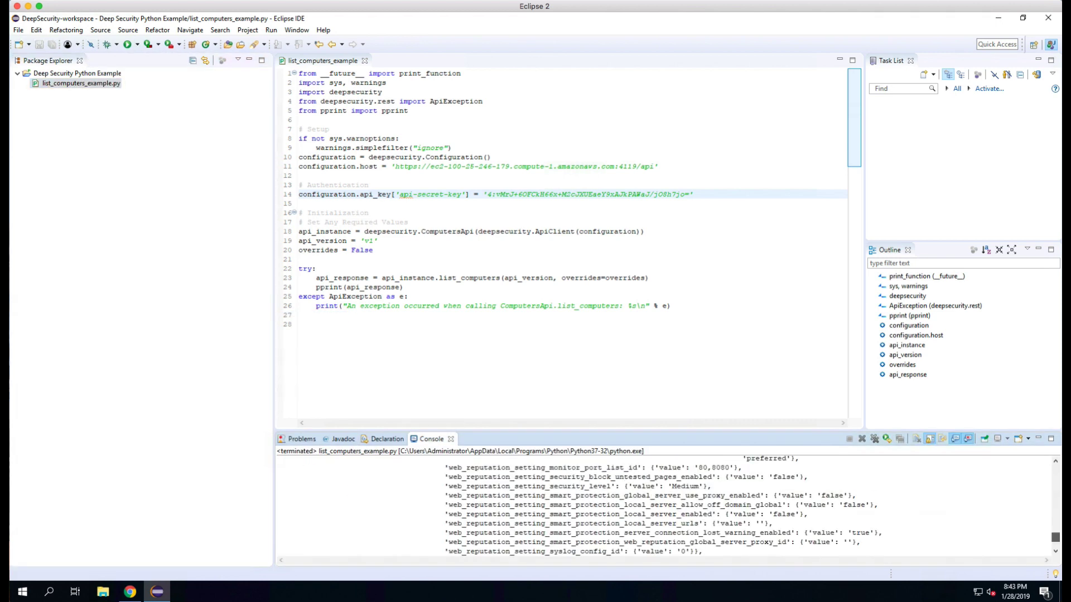
drag(568, 429, 569, 331)
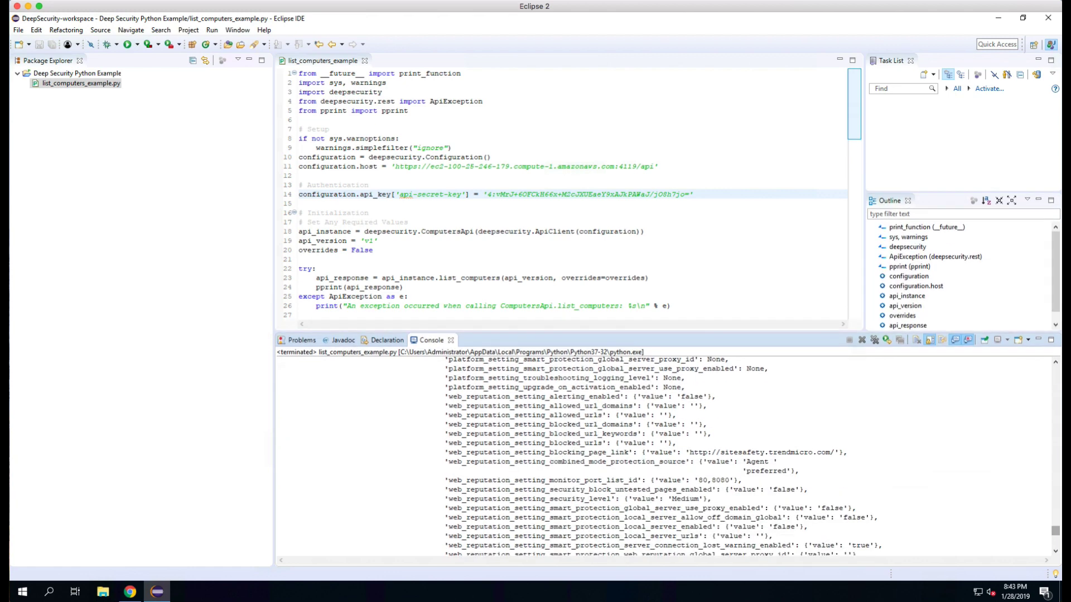
scroll(663, 457, up, 10)
scroll(664, 457, down, 10)
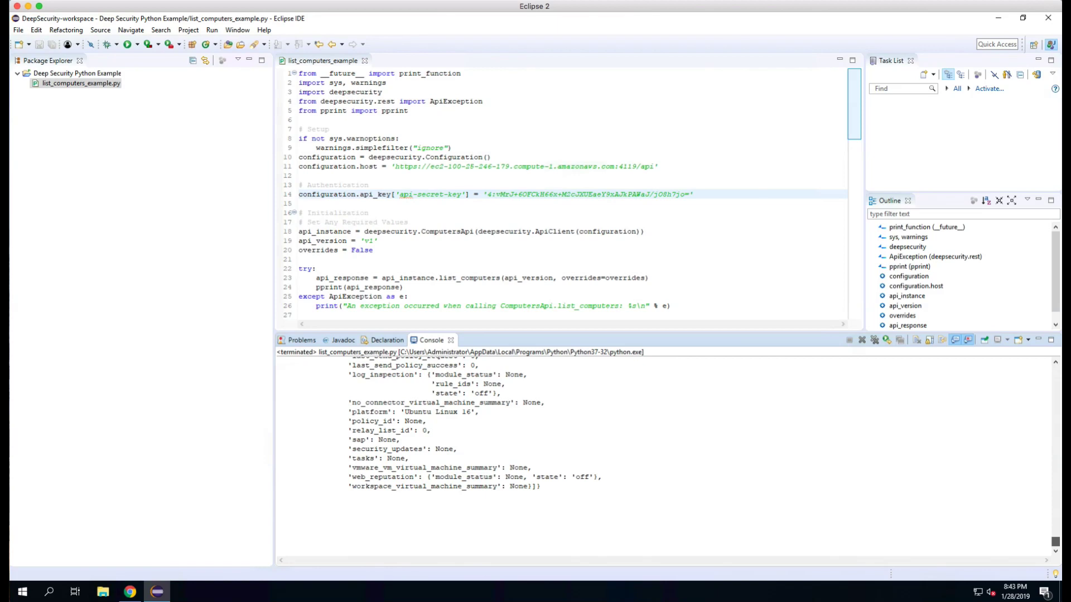